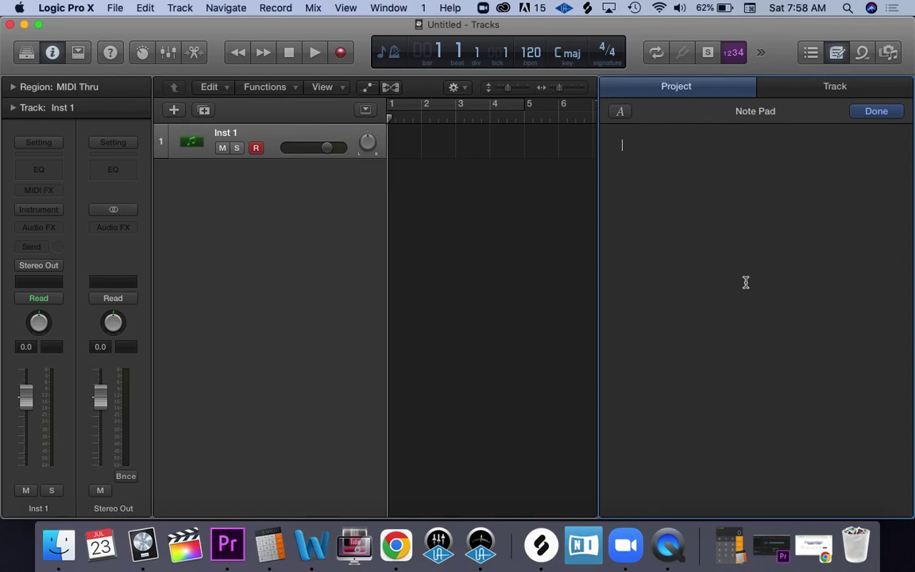
Step: Write "1- ritmo" as the first line of the project notes and close the Note Pad
{"action": "type", "text": "1-"}
{"action": "type", "text": "rti"}
{"action": "key", "text": "BackSpace"}
{"action": "key", "text": "BackSpace"}
{"action": "type", "text": "itmo"}
{"action": "key", "text": "Return"}
{"action": "left_click", "coordinate": [838, 52]}
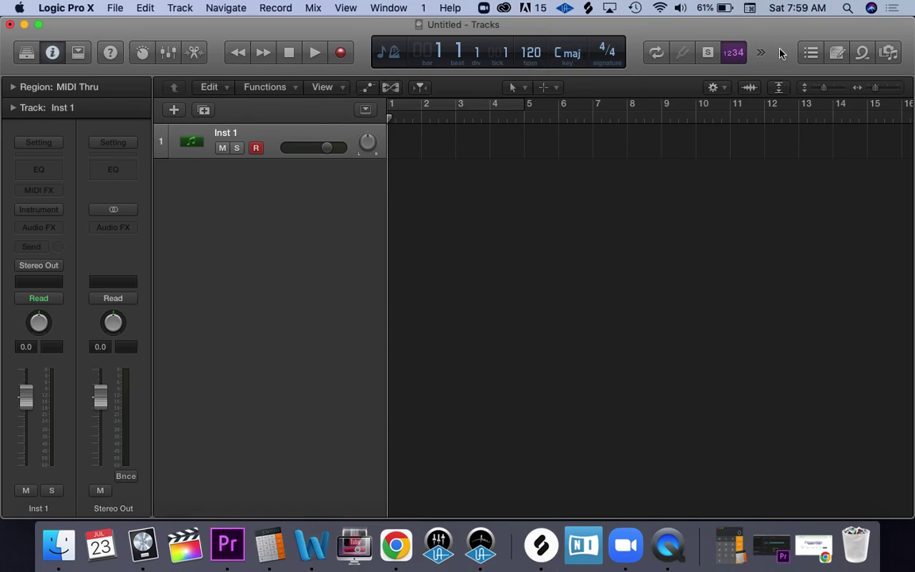
{"action": "left_click", "coordinate": [837, 53]}
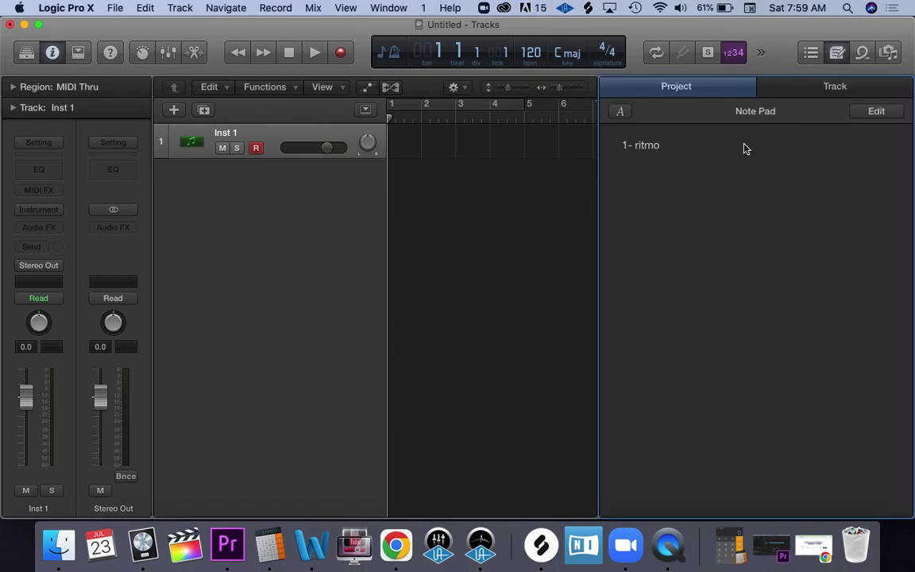
{"action": "left_click", "coordinate": [882, 115]}
{"action": "left_click", "coordinate": [835, 52]}
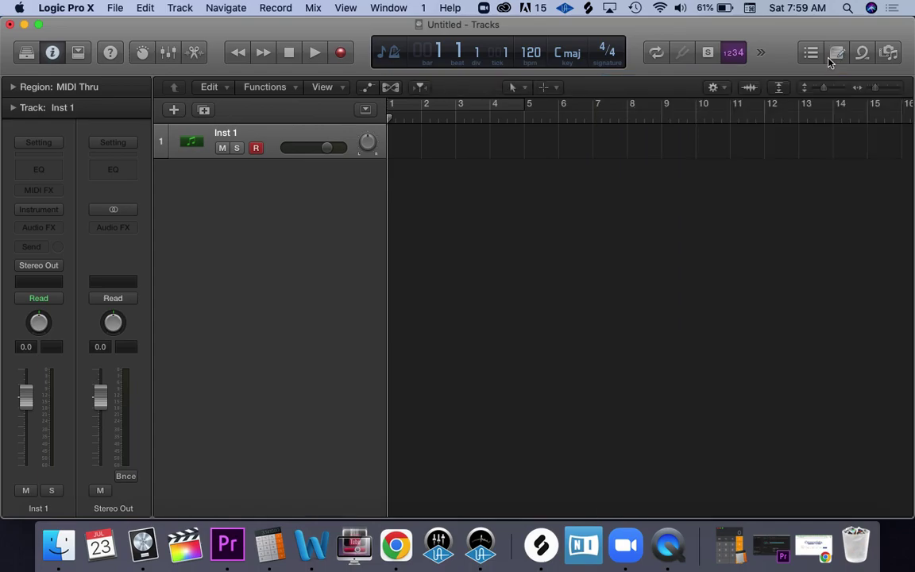
Step: Set the project tempo to 90 bpm and turn on the cycle range at the start of the timeline
{"action": "double_click", "coordinate": [532, 54]}
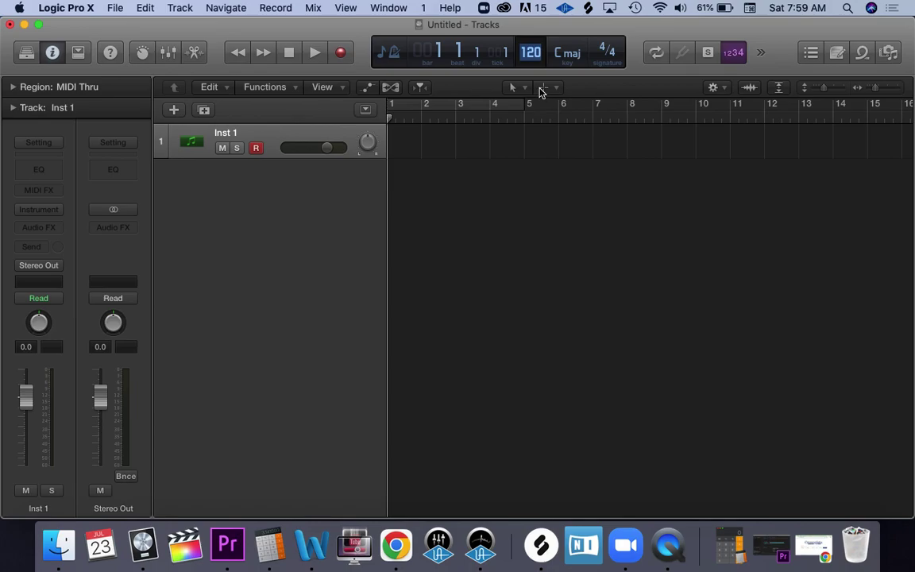
{"action": "type", "text": "90"}
{"action": "key", "text": "Return"}
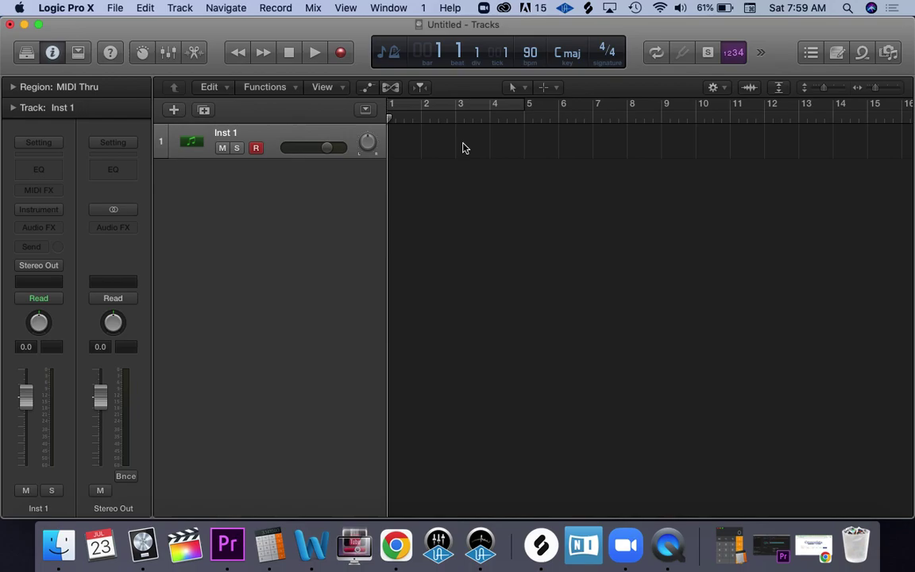
{"action": "left_click", "coordinate": [462, 102]}
Step: Create a Drummer track with the Electronic genre and hide its editor
{"action": "left_click", "coordinate": [173, 110]}
{"action": "left_click", "coordinate": [594, 69]}
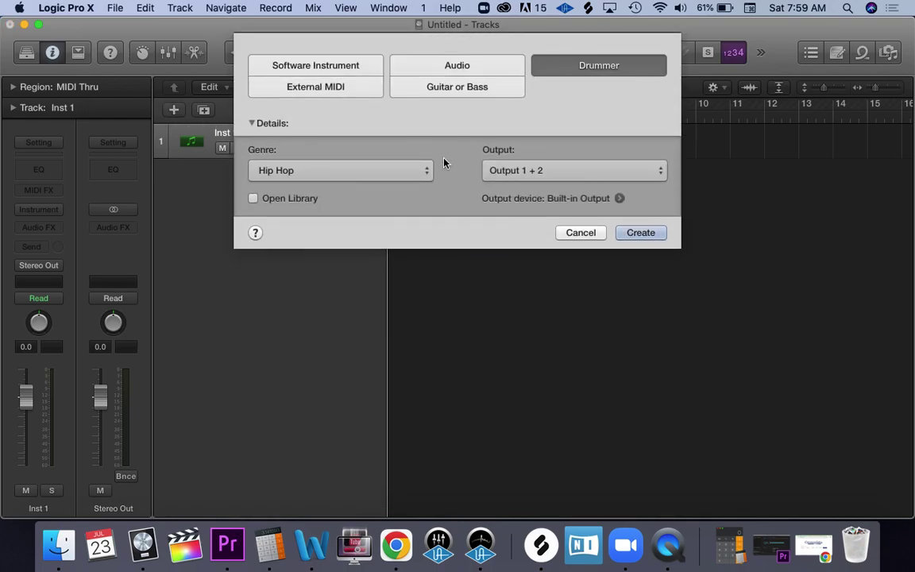
{"action": "left_click", "coordinate": [422, 177]}
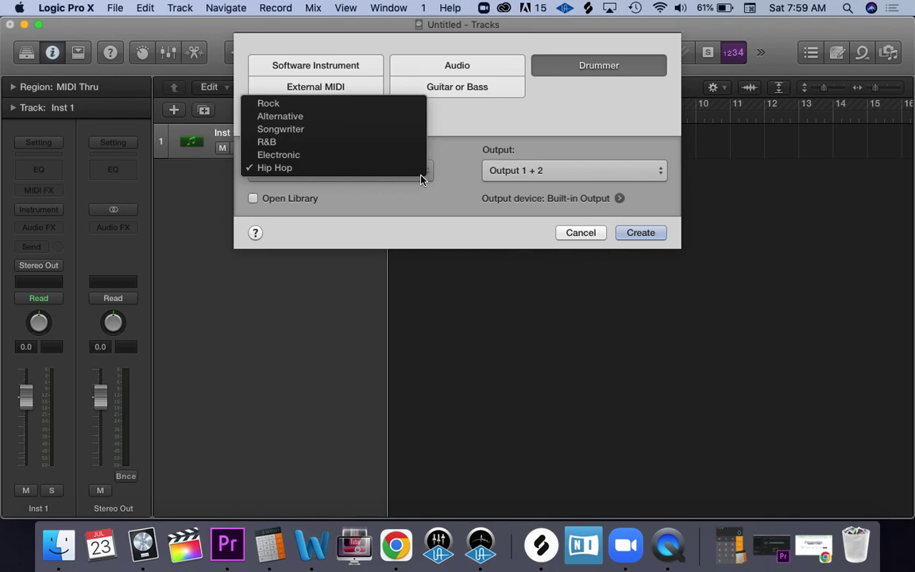
{"action": "left_click", "coordinate": [341, 155]}
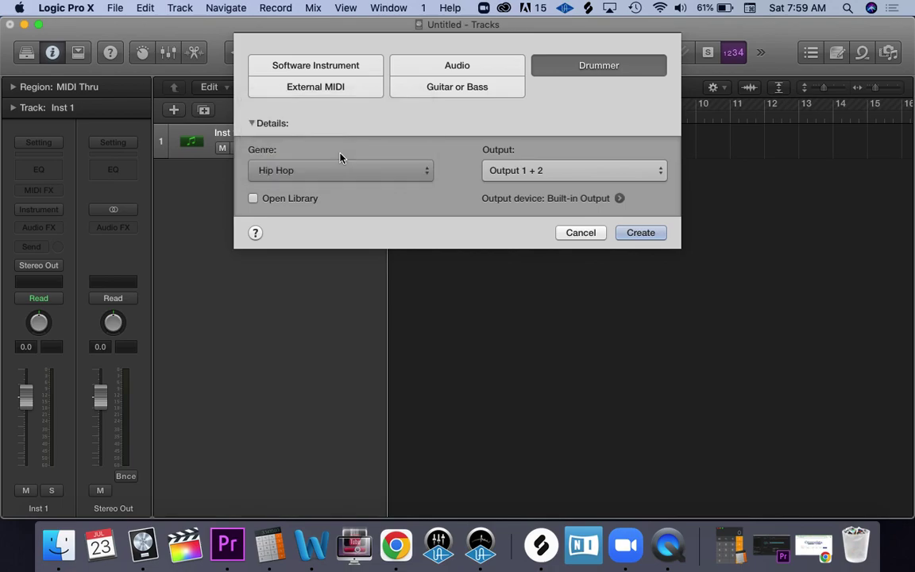
{"action": "left_click", "coordinate": [639, 233]}
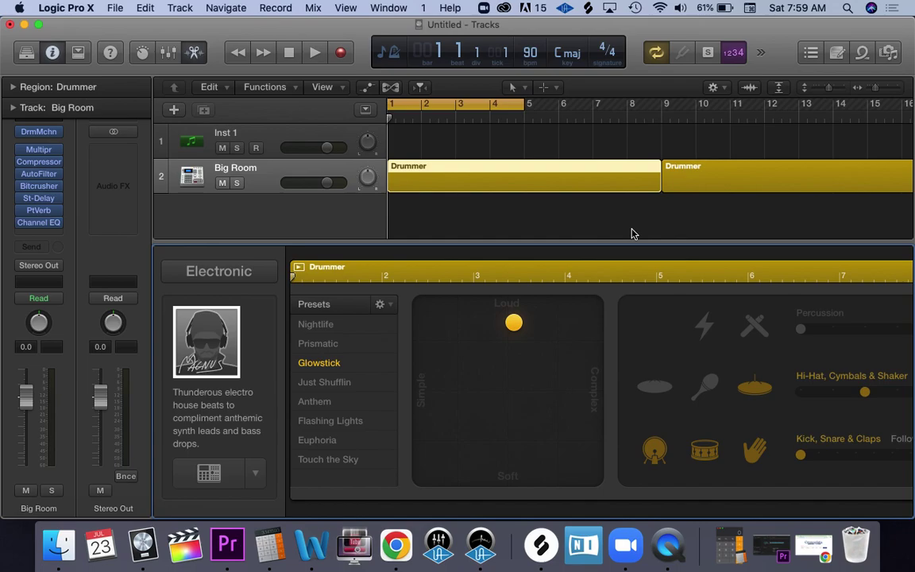
{"action": "left_click", "coordinate": [181, 54]}
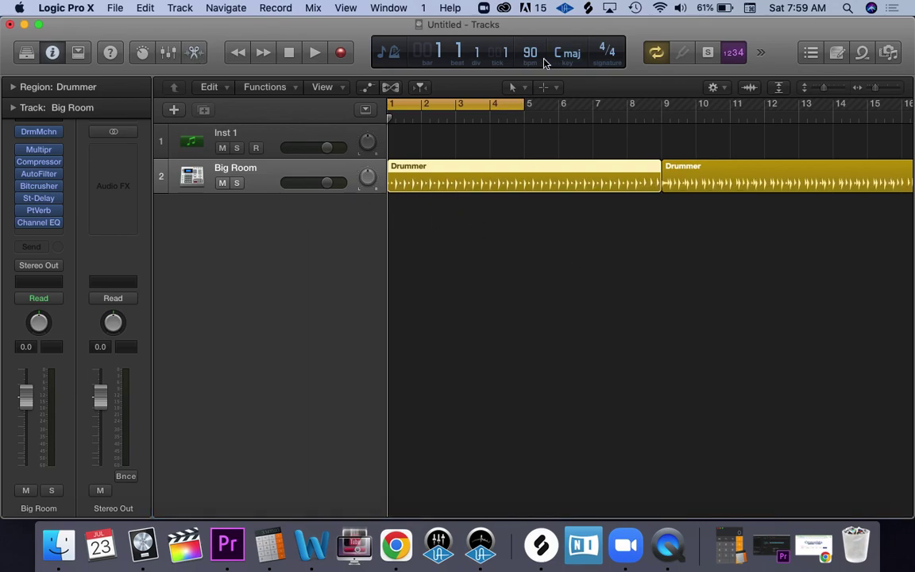
Step: Extend the cycle range to 16 bars, covering both drummer regions from bar 1 to bar 17
{"action": "left_click_drag", "start_coordinate": [522, 105], "coordinate": [747, 104]}
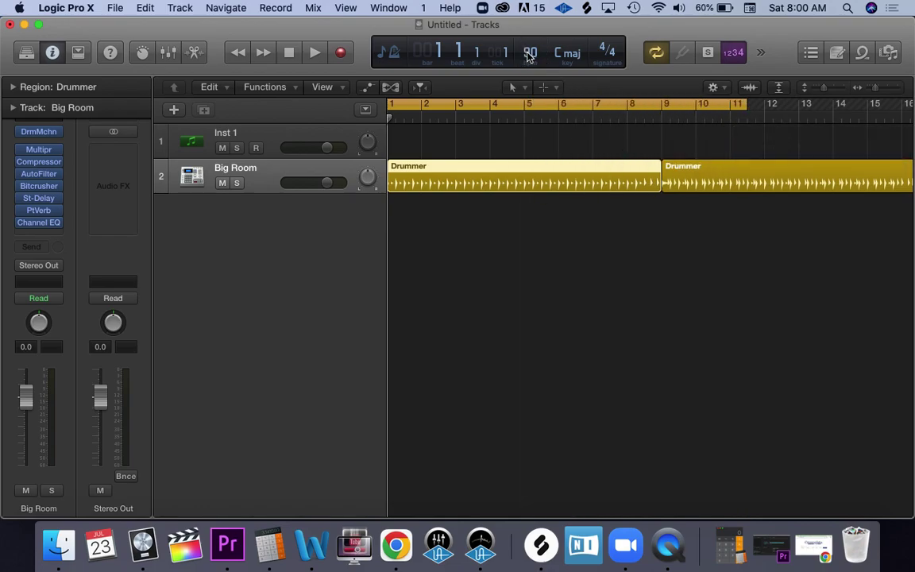
{"action": "mouse_move", "coordinate": [874, 91]}
{"action": "left_mouse_down"}
{"action": "mouse_move", "coordinate": [767, 87]}
{"action": "mouse_move", "coordinate": [875, 100]}
{"action": "left_mouse_up"}
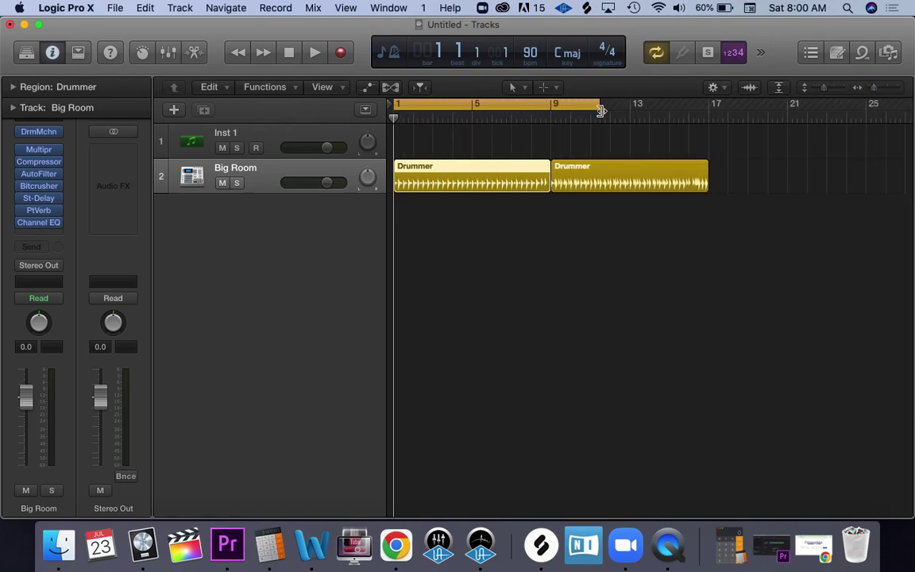
{"action": "left_click_drag", "start_coordinate": [600, 105], "coordinate": [708, 114]}
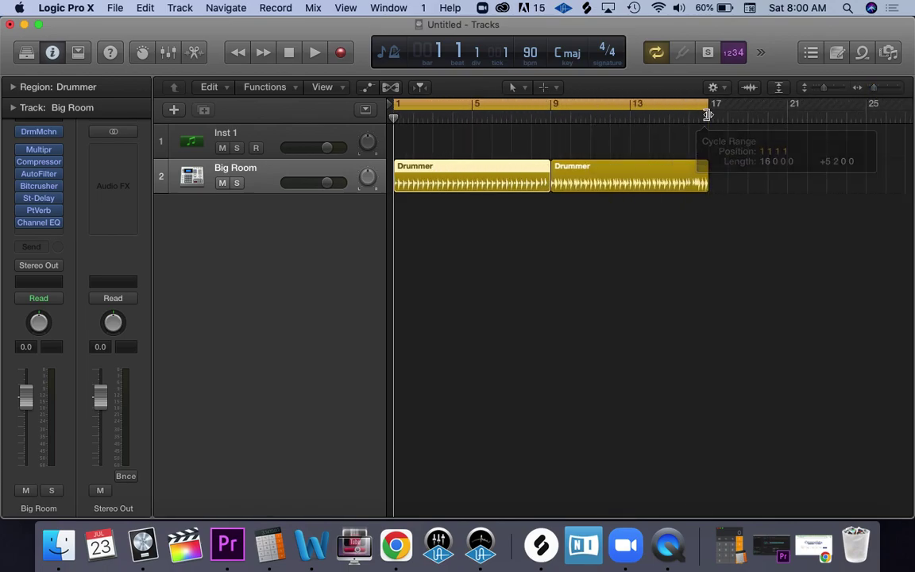
Step: Play back the Big Room drum track from bar 1 with the system volume raised, and stop after a few bars
{"action": "key", "text": "space"}
{"action": "key", "text": "XF86AudioRaiseVolume"}
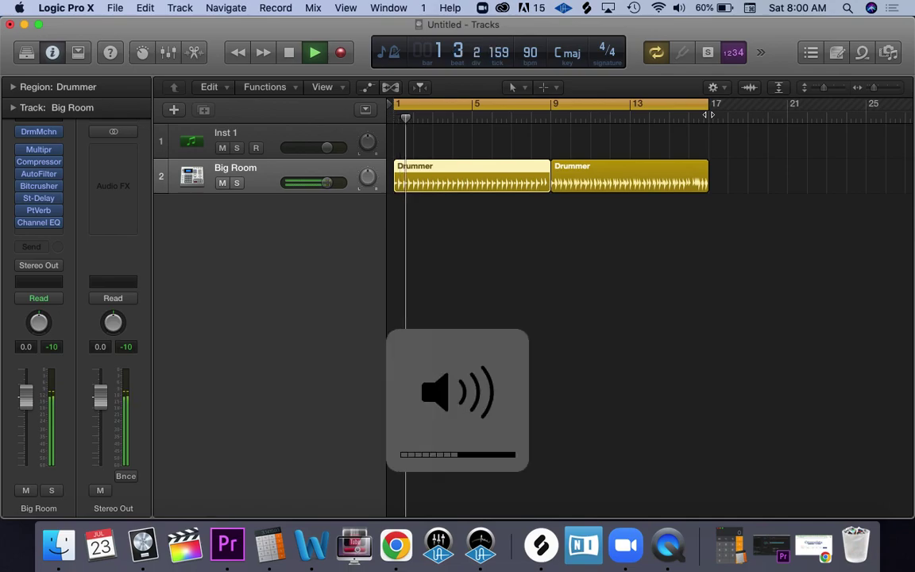
{"action": "key", "text": "XF86AudioRaiseVolume"}
{"action": "key", "text": "XF86AudioRaiseVolume"}
{"action": "key", "text": "XF86AudioRaiseVolume"}
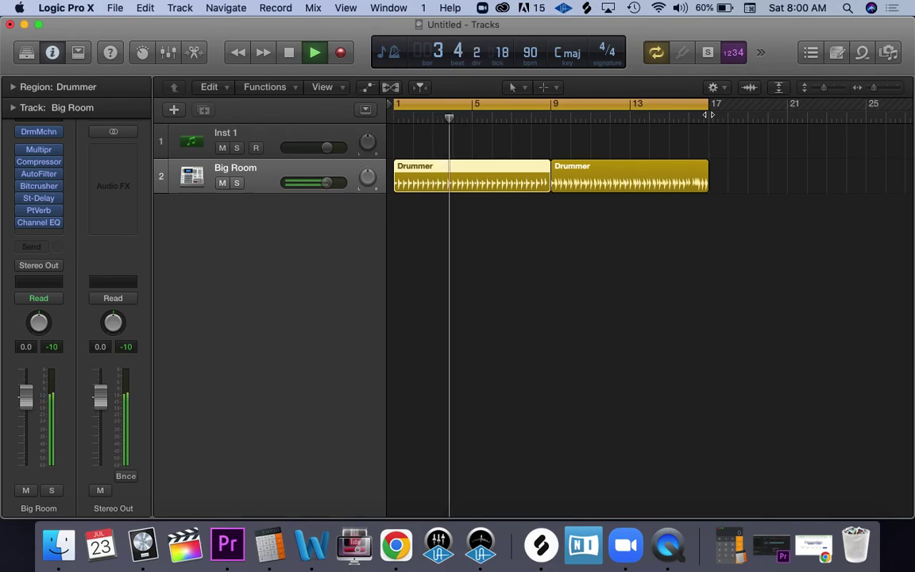
{"action": "key", "text": "space"}
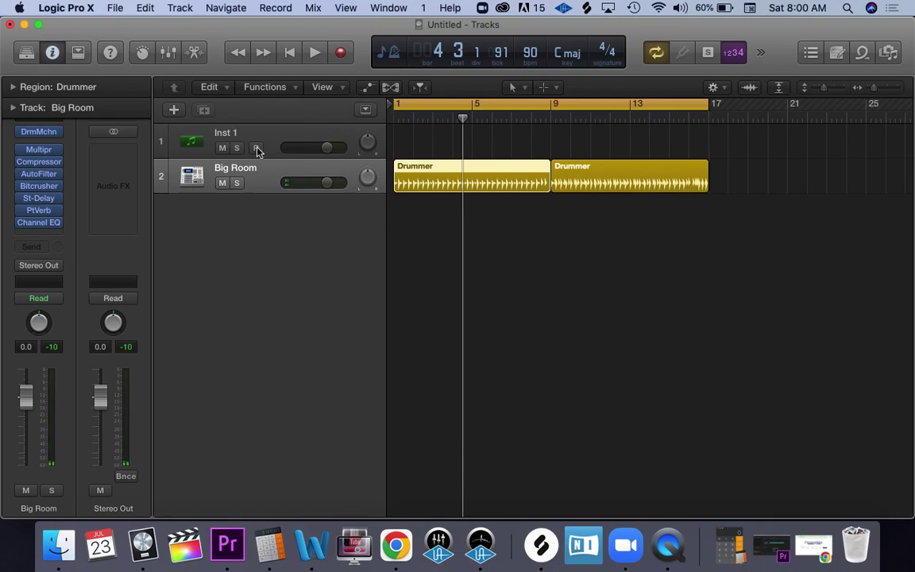
Step: Delete both drummer regions together with the Big Room track
{"action": "left_click", "coordinate": [226, 173]}
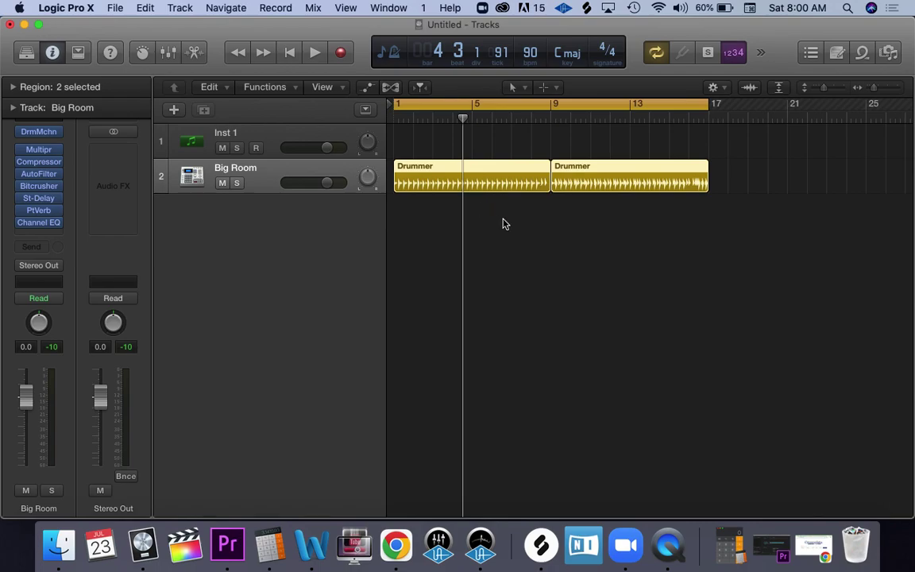
{"action": "left_click_drag", "start_coordinate": [632, 223], "coordinate": [484, 172]}
{"action": "key", "text": "Delete"}
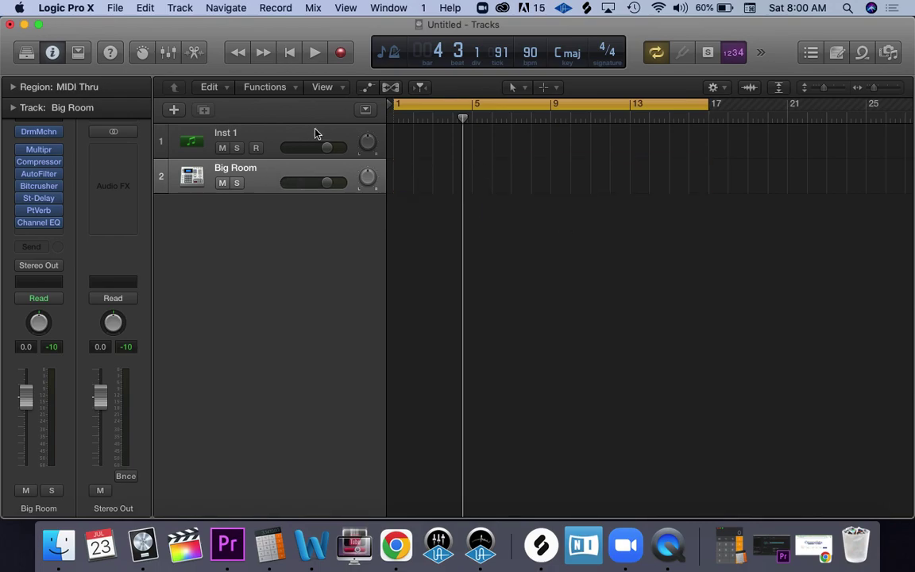
{"action": "key", "text": "super+BackSpace"}
Step: Create a new Drummer track with the R&B genre
{"action": "left_click", "coordinate": [175, 111]}
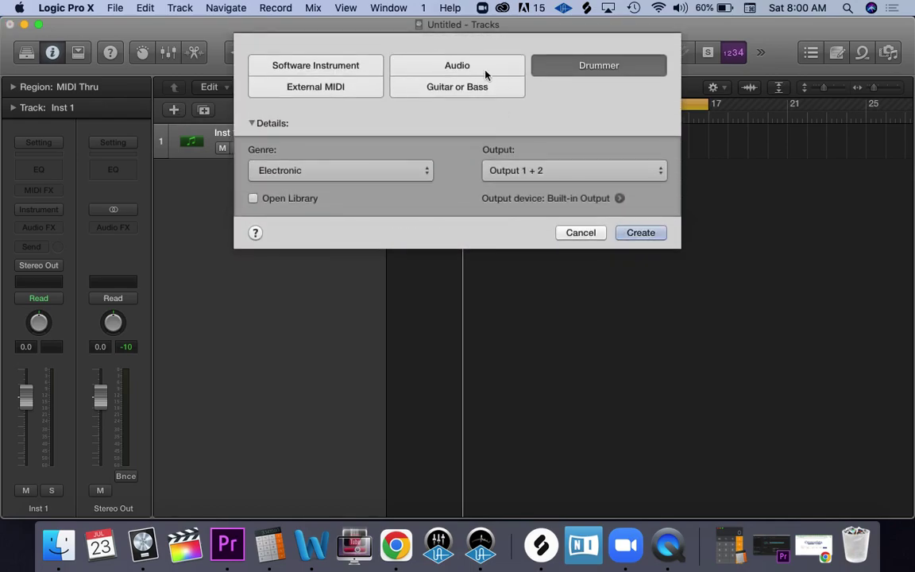
{"action": "left_click", "coordinate": [427, 173]}
{"action": "left_click", "coordinate": [641, 232]}
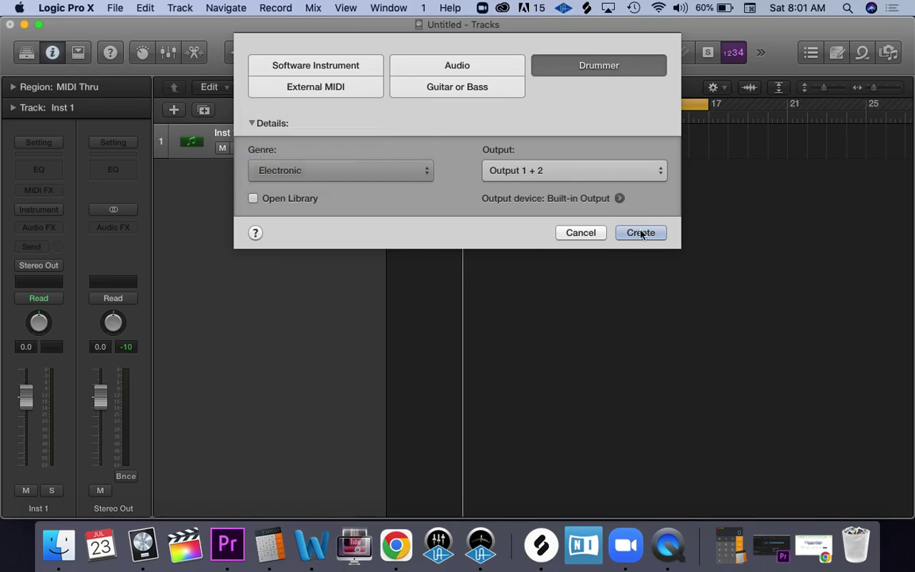
{"action": "left_click", "coordinate": [650, 233]}
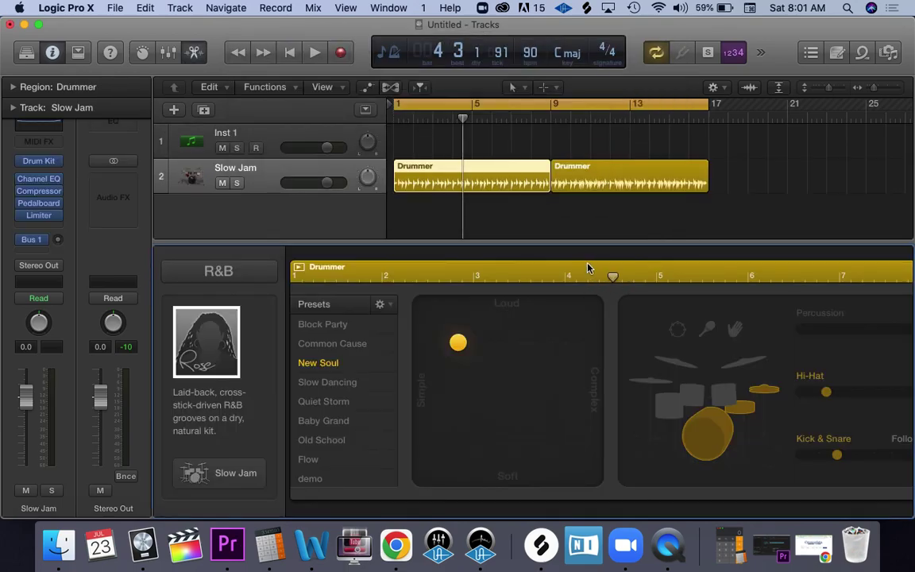
Step: During playback, make the first drummer region's pattern more complex, switch the hi-hat to cymbals and add hand claps
{"action": "key", "text": "space"}
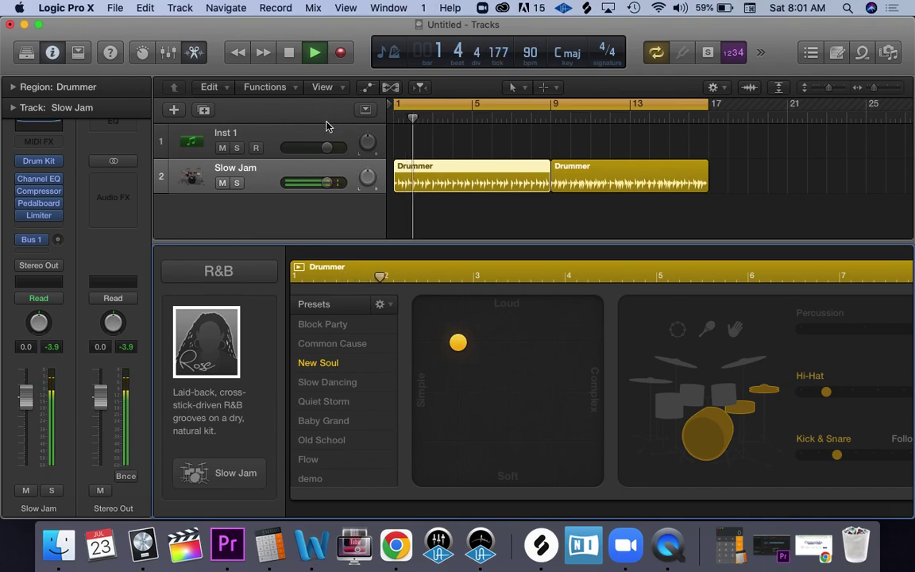
{"action": "left_click", "coordinate": [462, 445]}
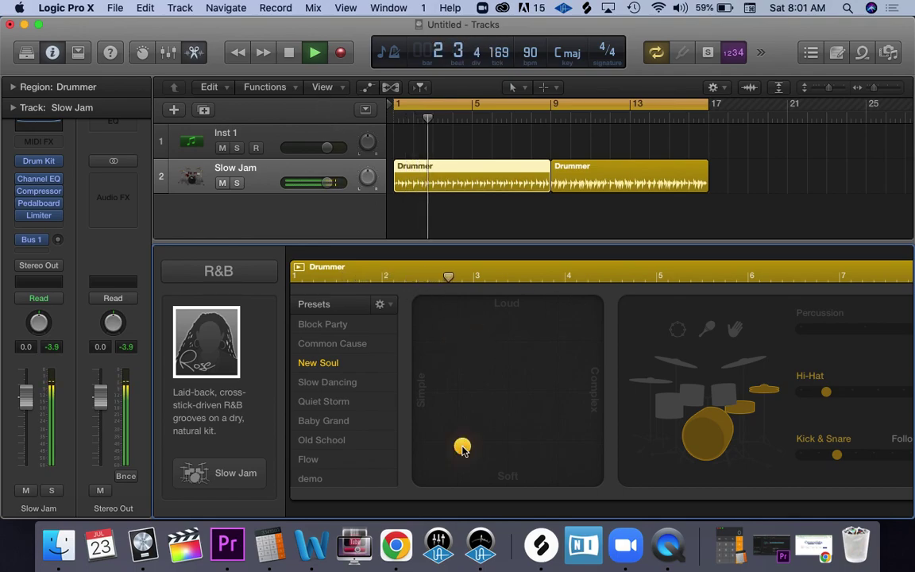
{"action": "left_click", "coordinate": [554, 369]}
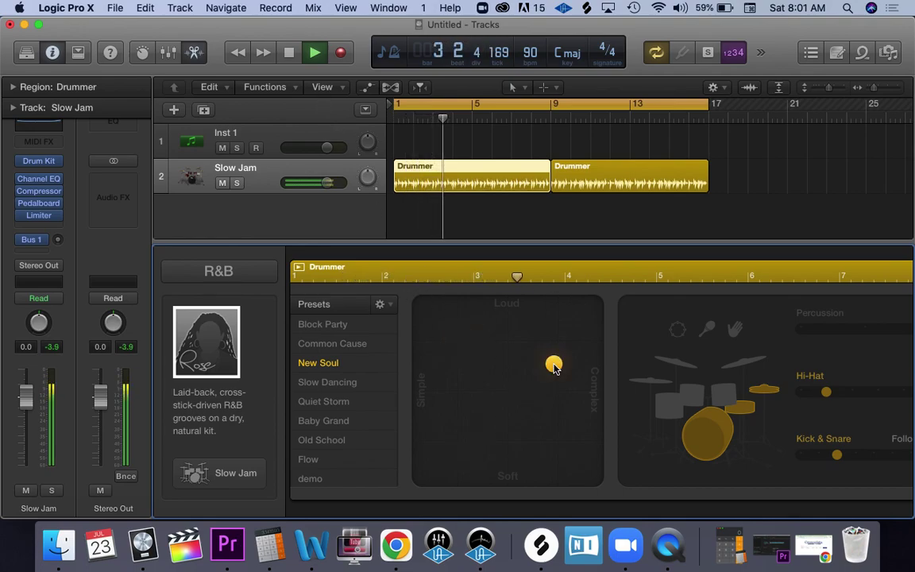
{"action": "key", "text": "XF86AudioRaiseVolume"}
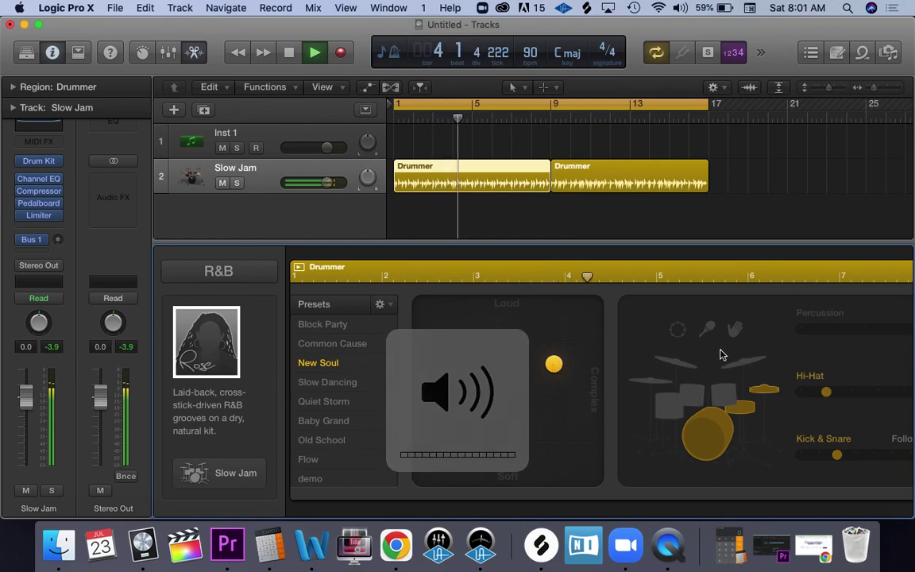
{"action": "left_click", "coordinate": [745, 364]}
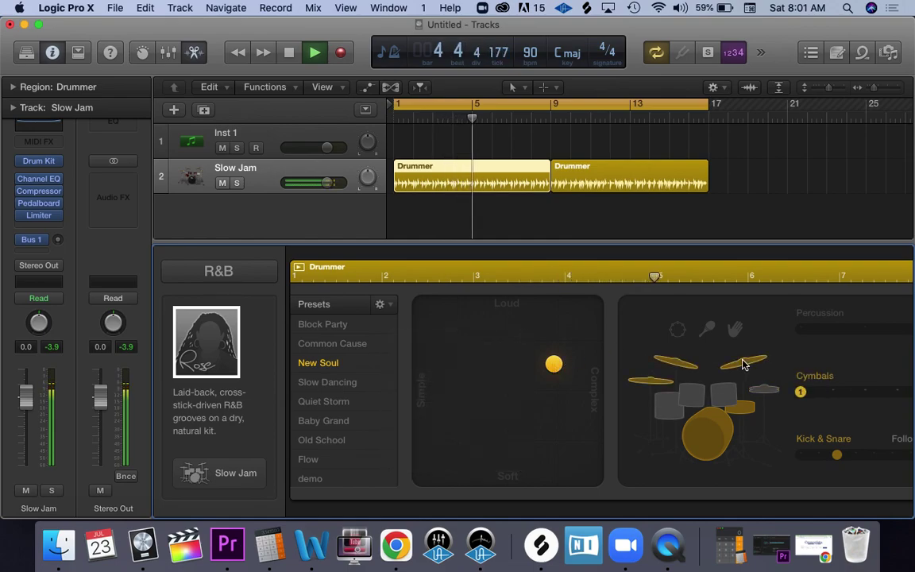
{"action": "left_click", "coordinate": [736, 331]}
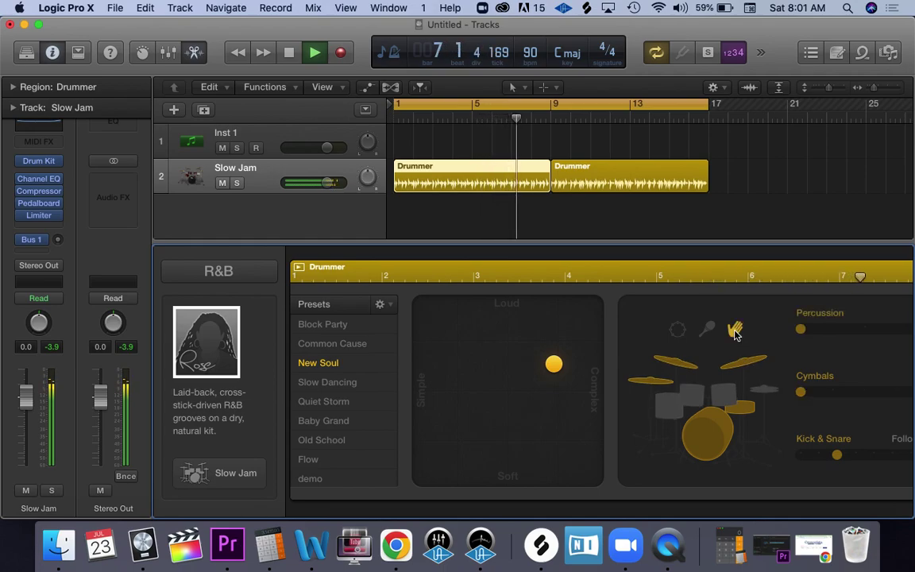
Step: Audition the Slow Dancing preset, apply Block Party to the first drummer region instead, and hide the editor with playback stopped
{"action": "left_click", "coordinate": [312, 385]}
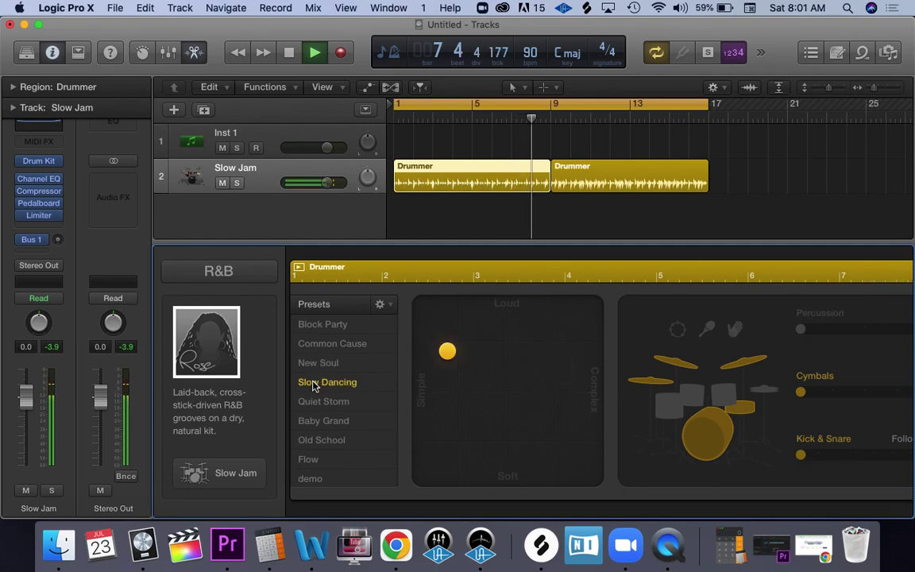
{"action": "left_click", "coordinate": [331, 327]}
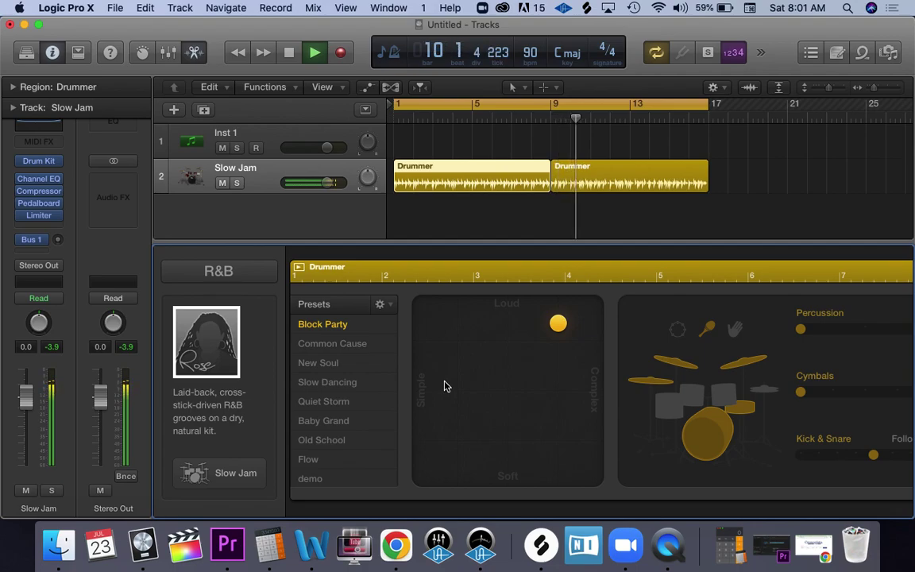
{"action": "key", "text": "space"}
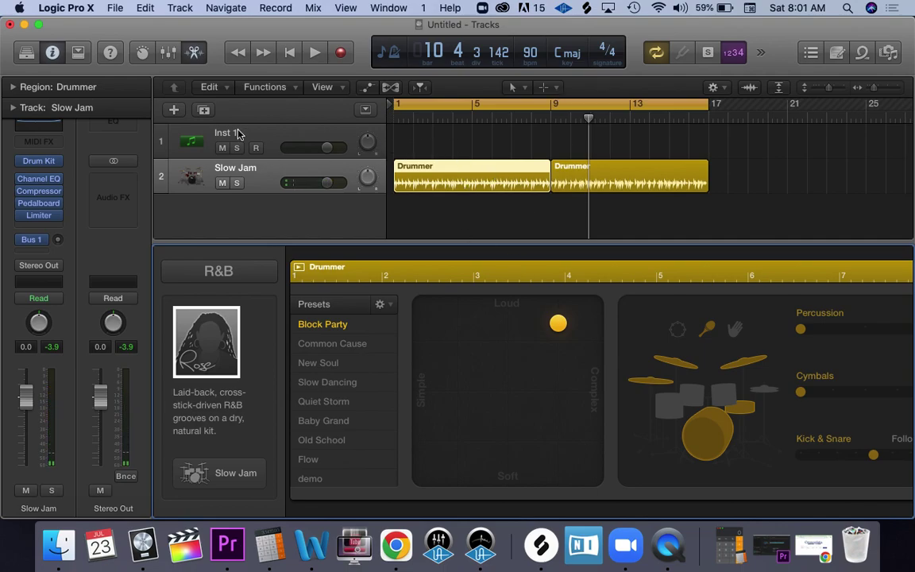
{"action": "left_click", "coordinate": [194, 52]}
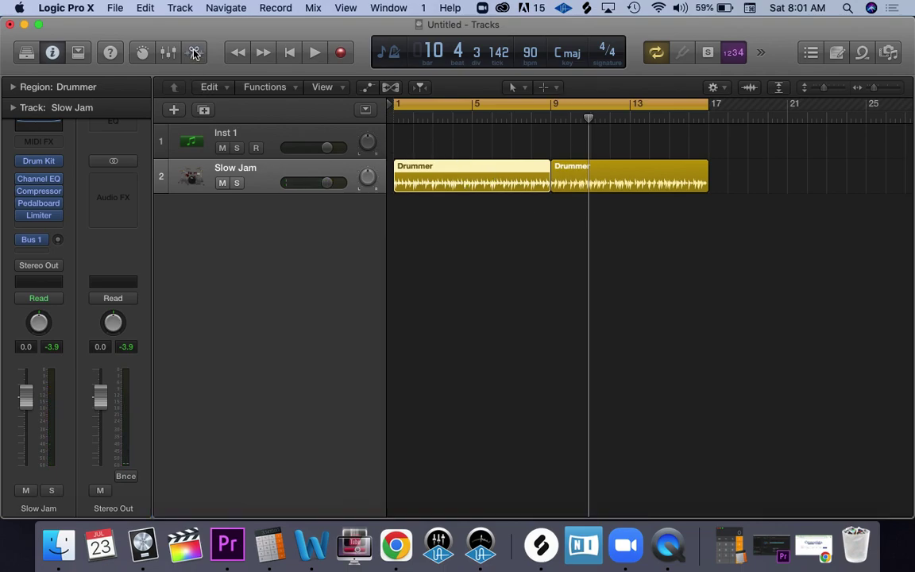
Step: Add "2- letra" below the first line of the project notes, separated by a blank line
{"action": "left_click", "coordinate": [838, 53]}
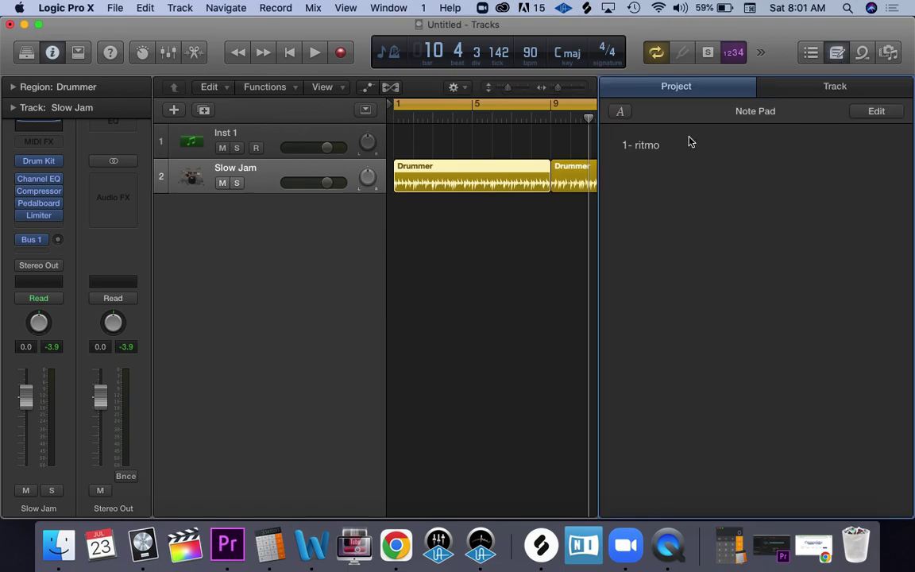
{"action": "left_click", "coordinate": [862, 112]}
{"action": "key", "text": "Return"}
{"action": "type", "text": "2-"}
{"action": "type", "text": "letra"}
{"action": "key", "text": "Return"}
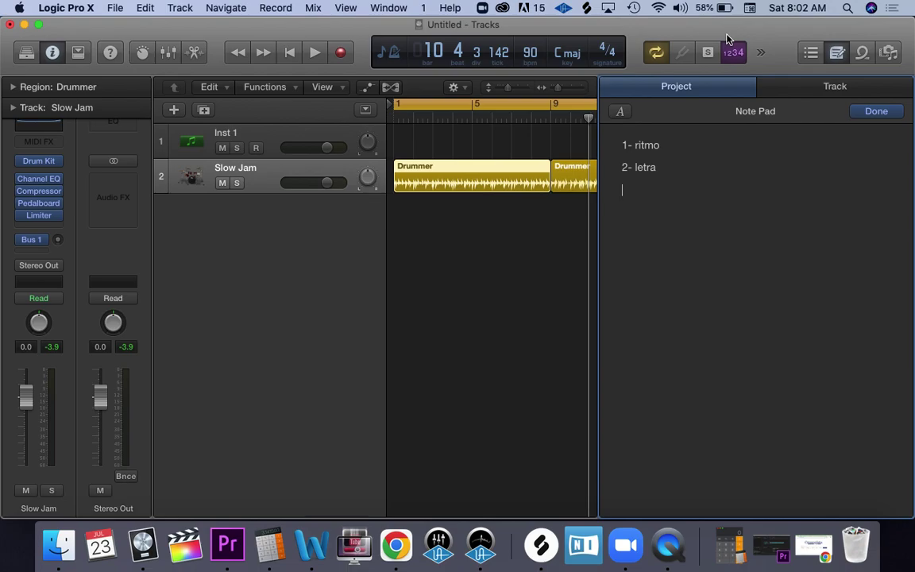
Step: Below "2- letra" in the project notes, add "concepto" with the line "amor- incomprension en la relacion, falta de comunicacion"
{"action": "key", "text": "Return"}
{"action": "type", "text": "concepto"}
{"action": "key", "text": "Return"}
{"action": "type", "text": "am"}
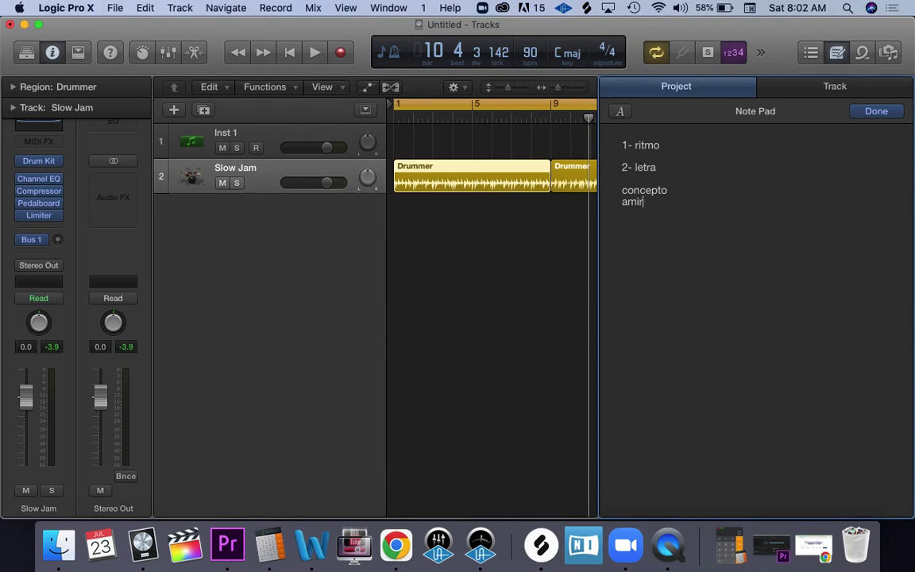
{"action": "type", "text": "or- incompr"}
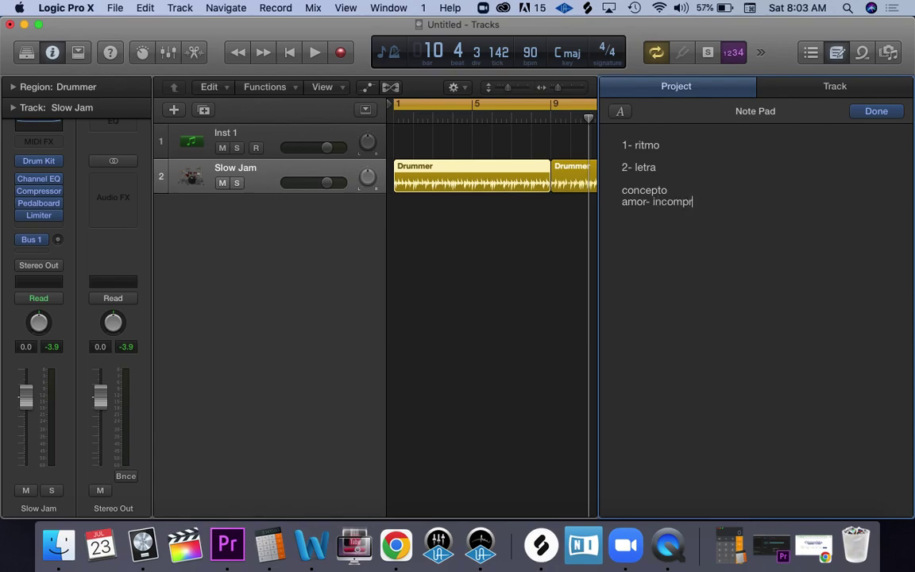
{"action": "type", "text": "ension en la relacion"}
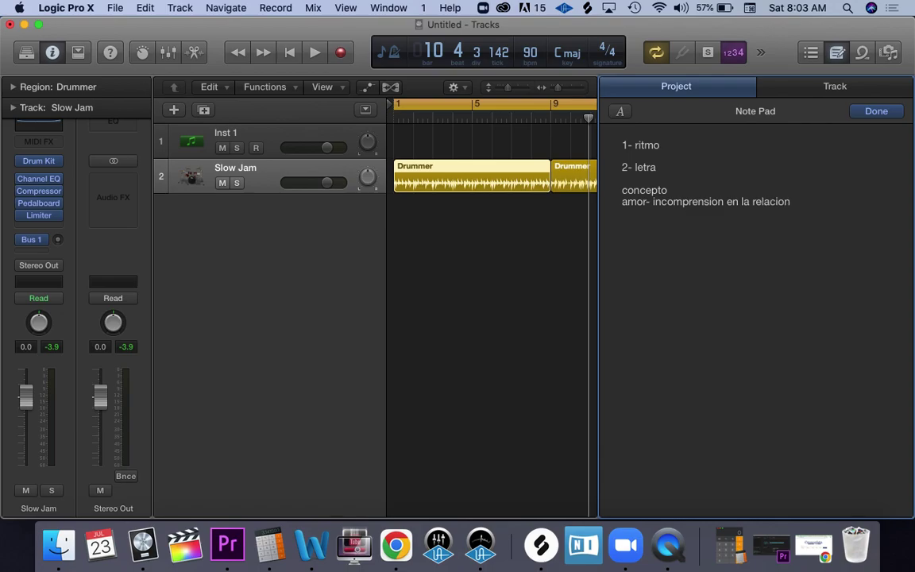
{"action": "type", "text": ", falta de comunicacion"}
{"action": "left_click_drag", "start_coordinate": [689, 213], "coordinate": [651, 202]}
{"action": "left_click", "coordinate": [689, 213]}
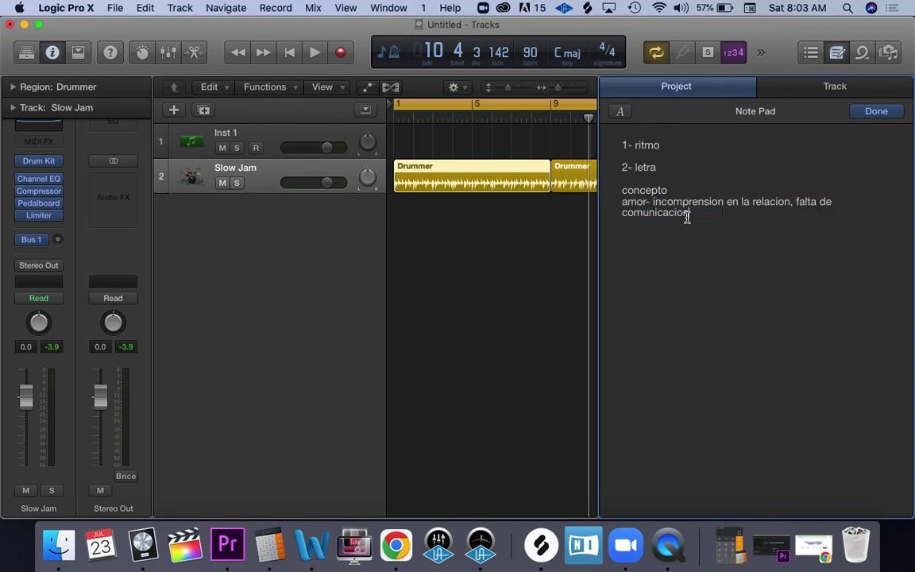
Step: Add the heading "cuerpo:" below the concept text, separated by a blank line
{"action": "key", "text": "Return"}
{"action": "key", "text": "Return"}
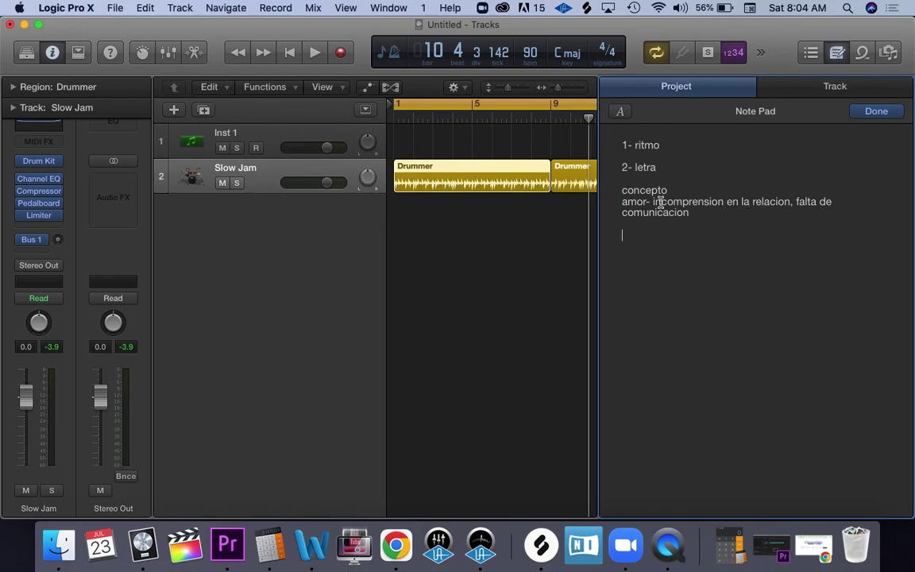
{"action": "left_click_drag", "start_coordinate": [651, 202], "coordinate": [701, 212]}
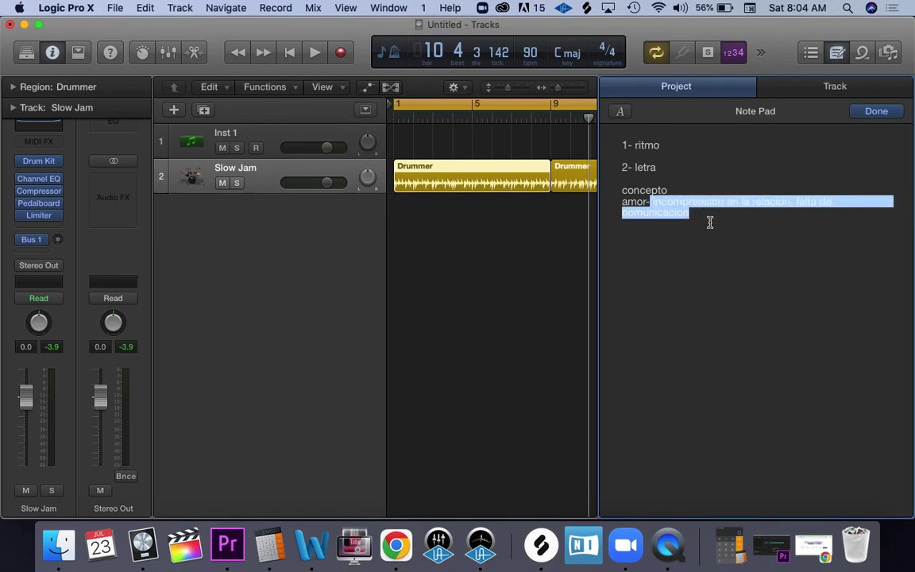
{"action": "left_click", "coordinate": [712, 221]}
{"action": "key", "text": "Return"}
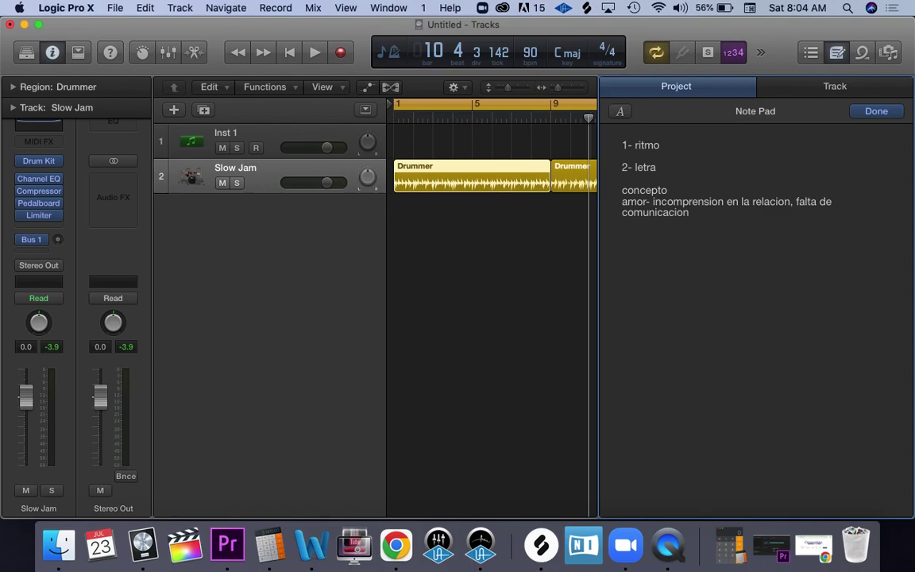
{"action": "type", "text": "cuerpo:"}
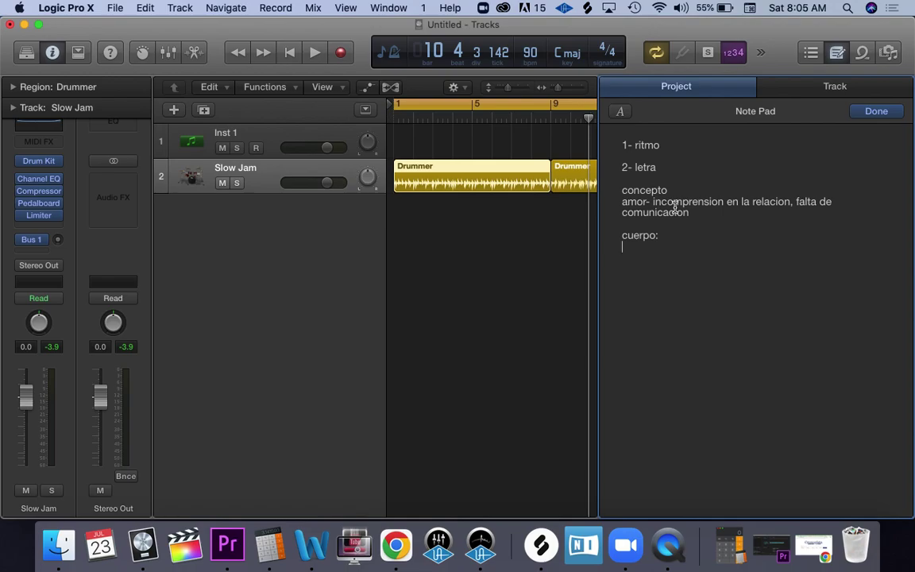
Step: List body words under "cuerpo:" on separate lines, including cintura, manos, dedos, cuello, pelo and ojos
{"action": "key", "text": "Return"}
{"action": "type", "text": "cintur"}
{"action": "type", "text": "a manos "}
{"action": "type", "text": "dedos "}
{"action": "type", "text": "cuello "}
{"action": "type", "text": "pel"}
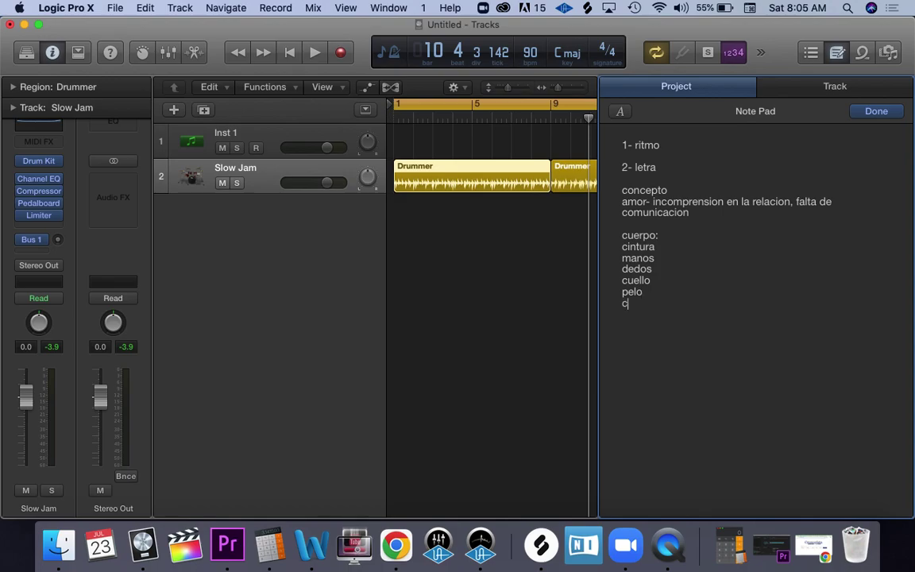
{"action": "type", "text": "o ojos"}
{"action": "key", "text": "n"}
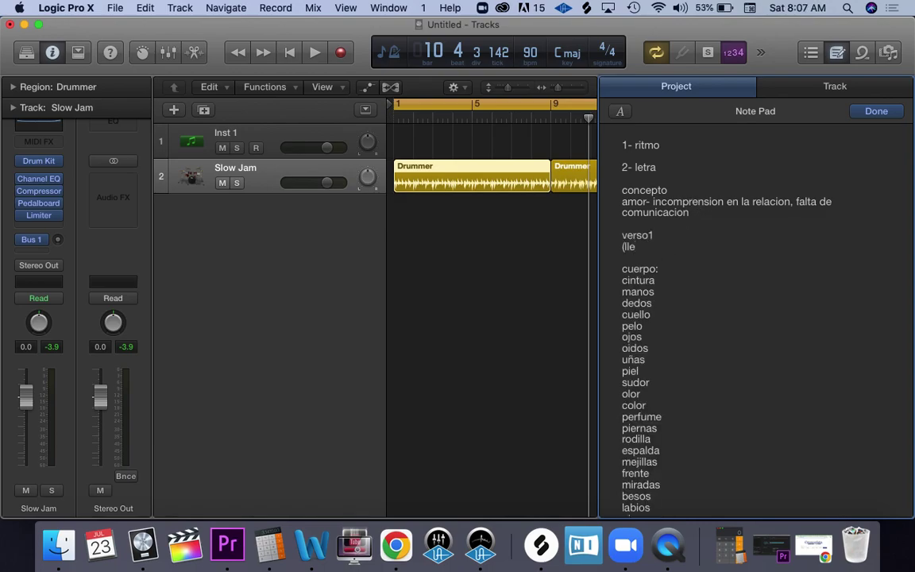
Step: Complete the first line under verso1 as "(llevamos años conociendonos pero falta algo)" and start a new line
{"action": "type", "text": "amos an"}
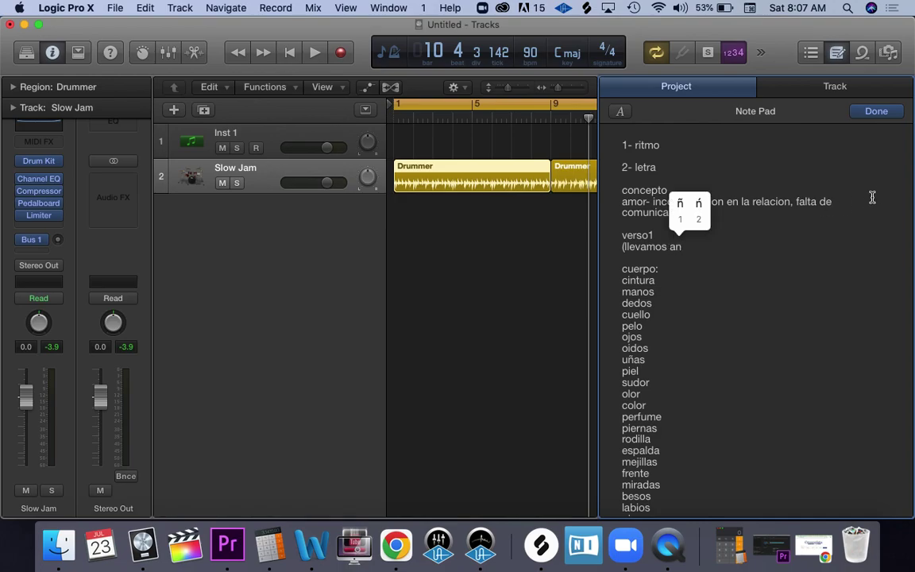
{"action": "left_click", "coordinate": [680, 204]}
{"action": "type", "text": "os "}
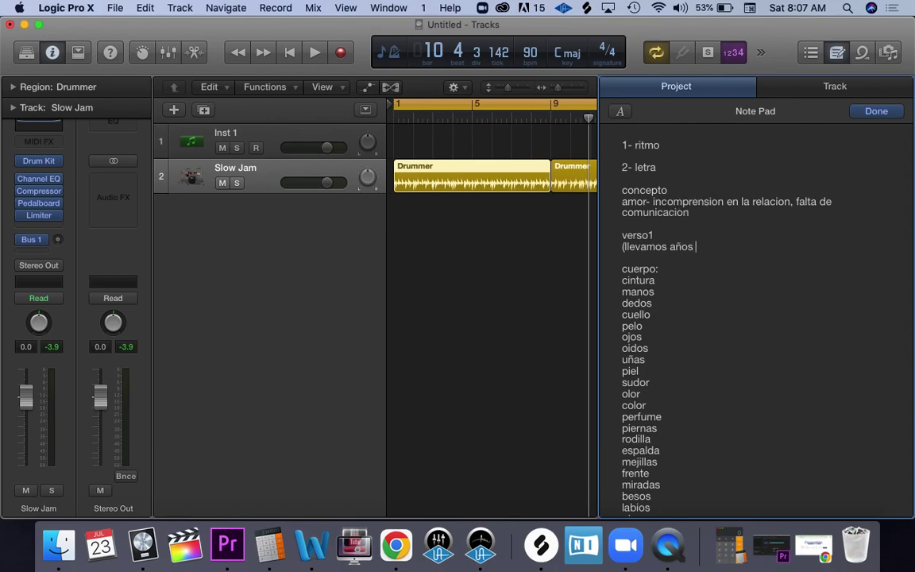
{"action": "type", "text": "conociendonos pe"}
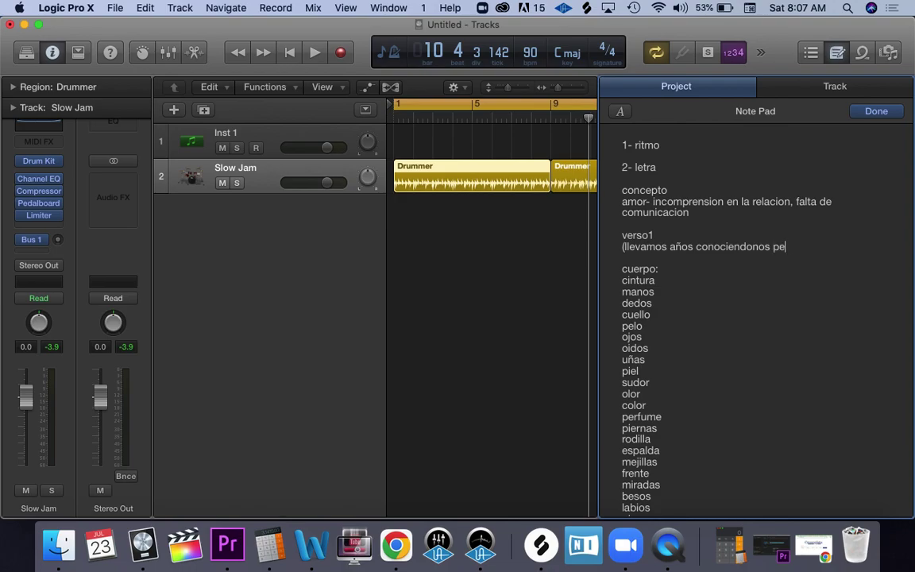
{"action": "type", "text": "ro falta algo"}
{"action": "key", "text": "Return"}
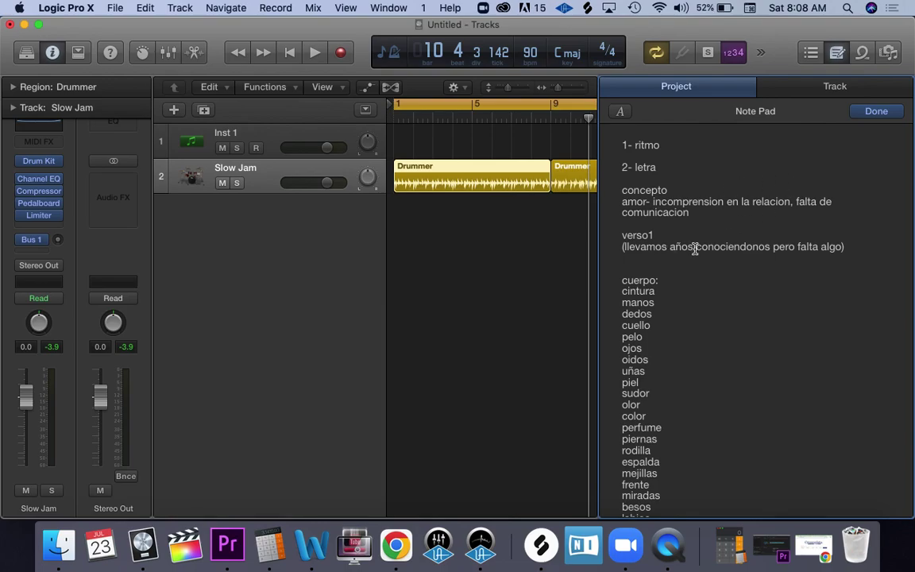
Step: Add the verse lines "se han acumulado tantas miradas" and "(pero en el tiempo nos falta cosas)"
{"action": "type", "text": "s"}
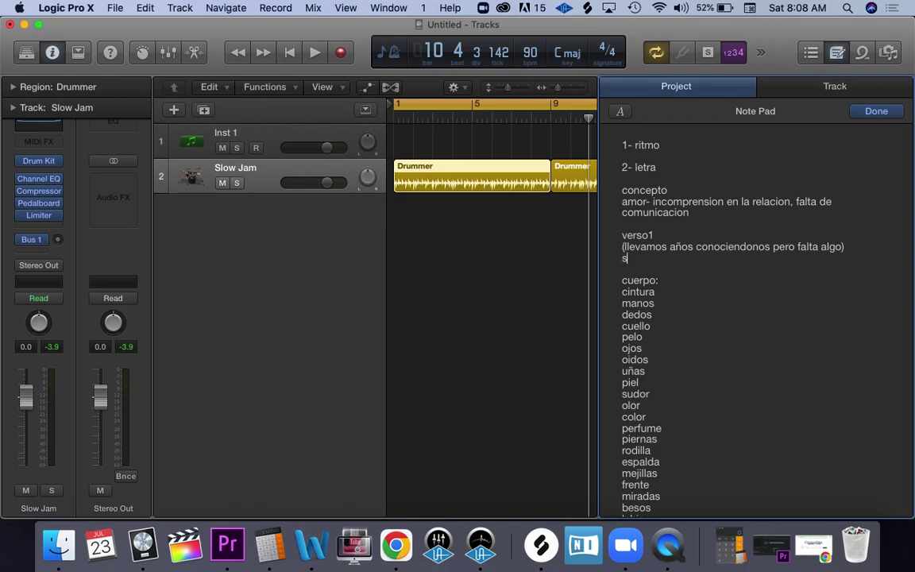
{"action": "type", "text": "e han acumulado tantas mira"}
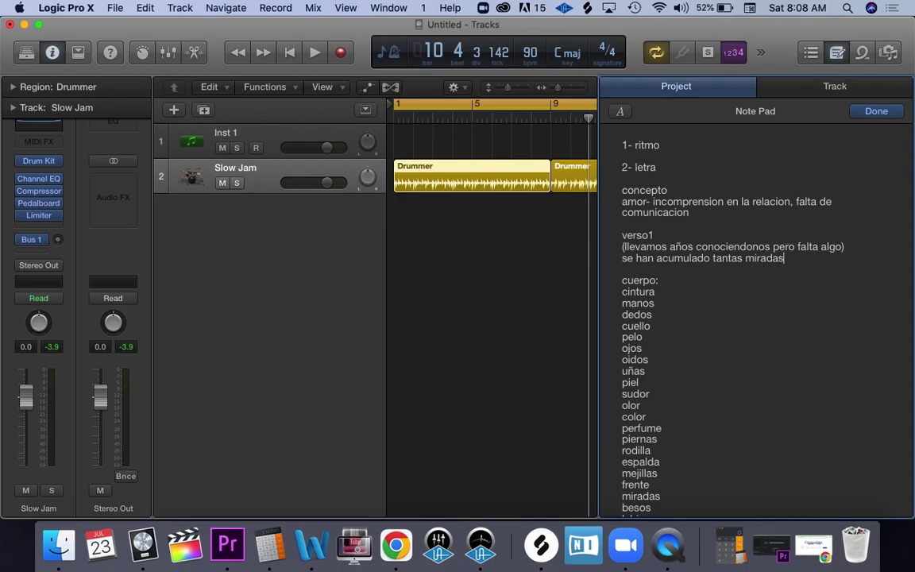
{"action": "type", "text": "das"}
{"action": "key", "text": "Return"}
{"action": "type", "text": "pero"}
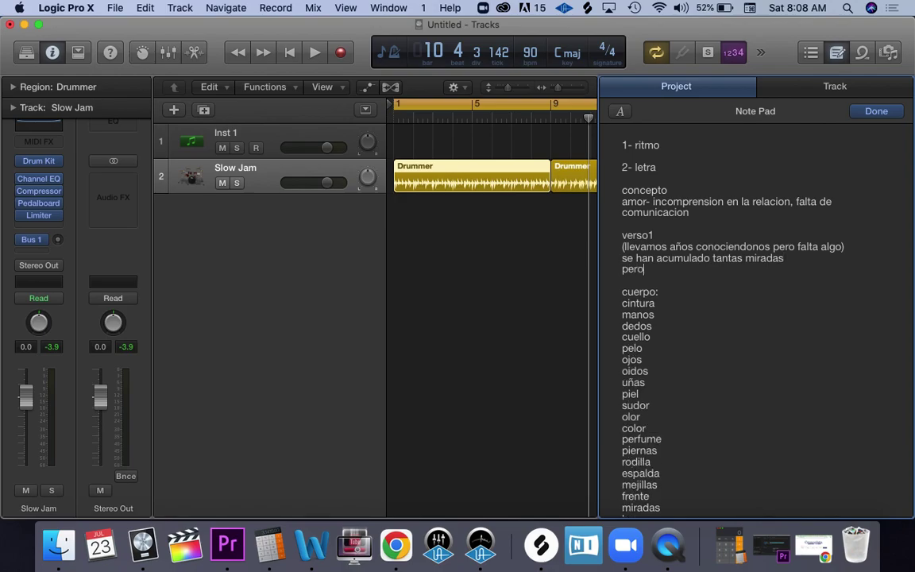
{"action": "type", "text": " en eel tiempo nos falta cosas)"}
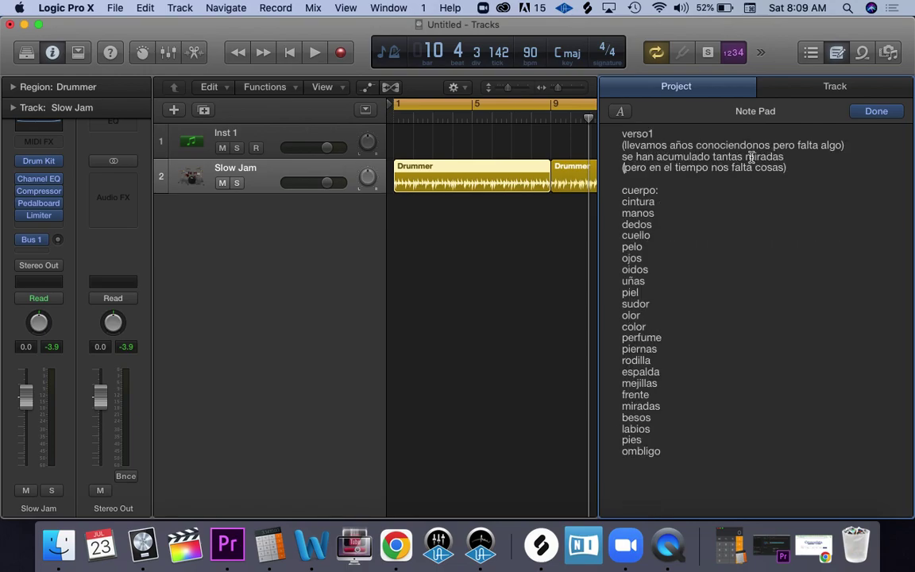
{"action": "left_click_drag", "start_coordinate": [785, 158], "coordinate": [620, 156]}
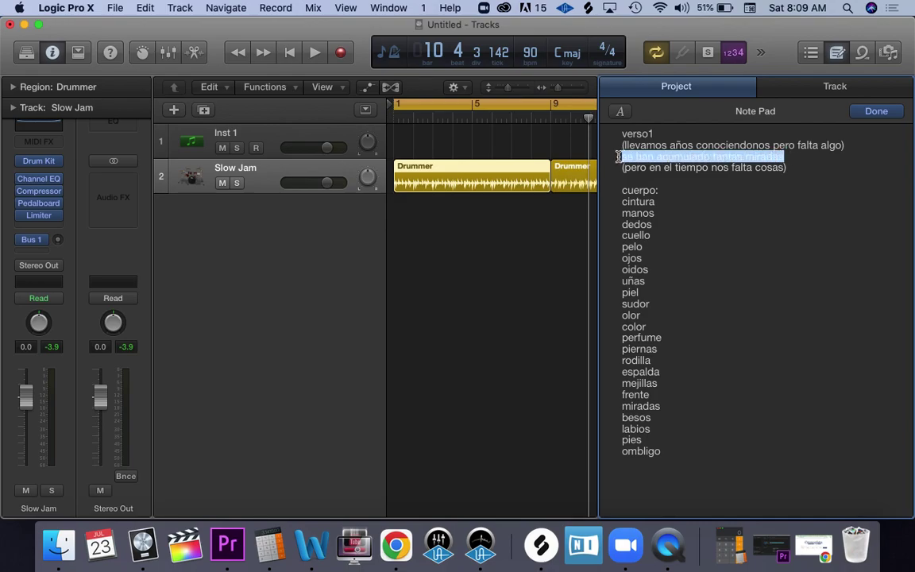
{"action": "left_click", "coordinate": [890, 180]}
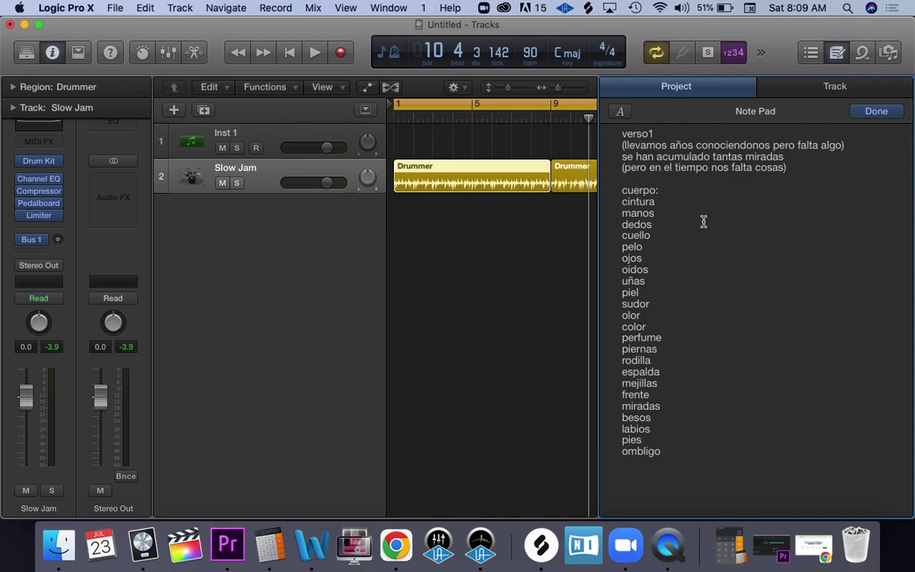
{"action": "double_click", "coordinate": [742, 157]}
{"action": "left_click", "coordinate": [757, 207]}
Step: Add "sentimiento" after the last verso1 line and start a new line below it
{"action": "left_click", "coordinate": [804, 169]}
{"action": "key", "text": "Up"}
{"action": "key", "text": "Up"}
{"action": "key", "text": "Up"}
{"action": "key", "text": "Up"}
{"action": "key", "text": "Up"}
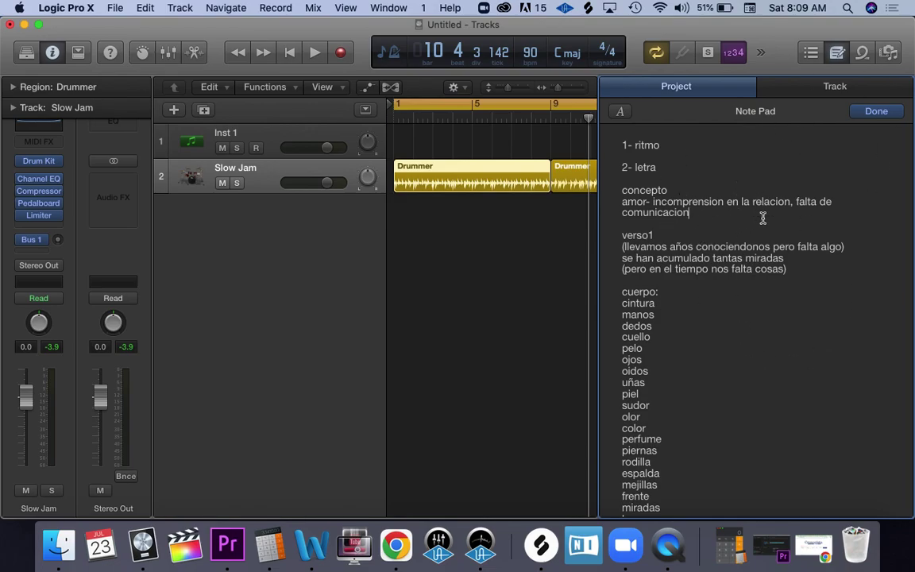
{"action": "type", "text": "sentimiento"}
{"action": "key", "text": "Return"}
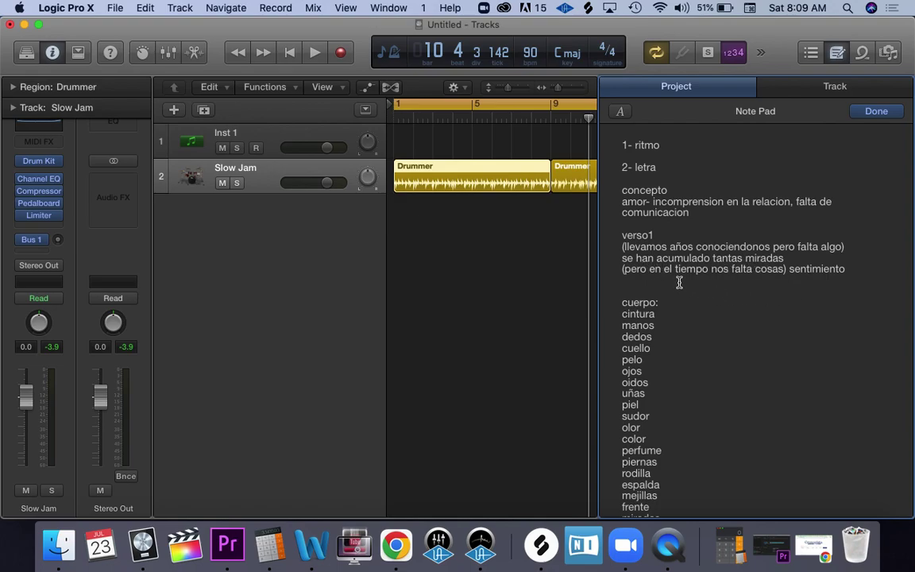
Step: Switch to Chrome and look up rhymes for "tiempo" in the Cronopista rhyme dictionary
{"action": "left_click", "coordinate": [819, 554]}
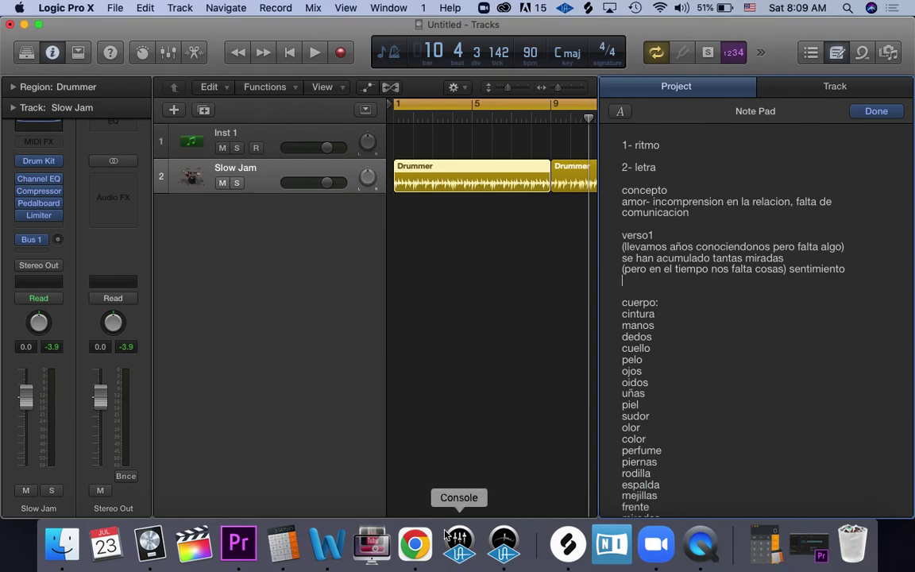
{"action": "left_click", "coordinate": [415, 545]}
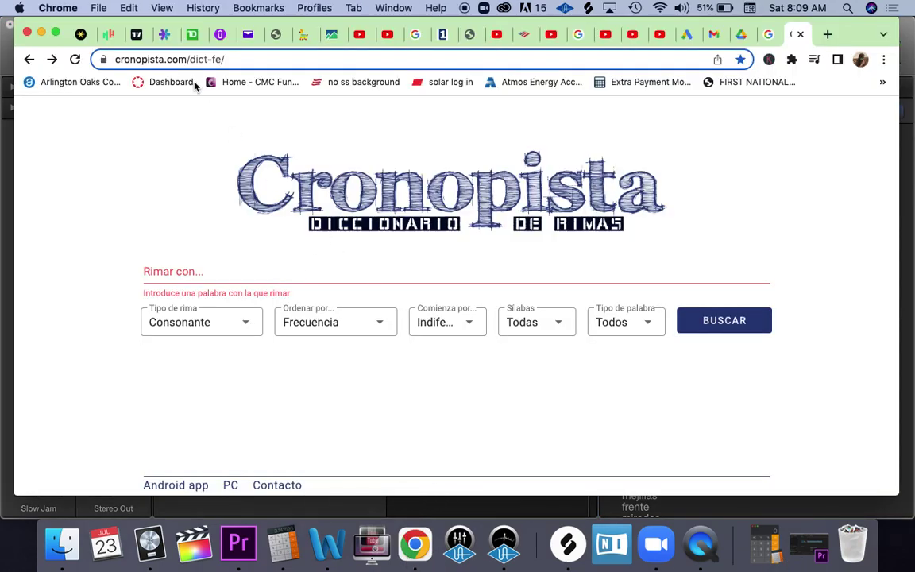
{"action": "left_click", "coordinate": [208, 275]}
{"action": "type", "text": "tiempo"}
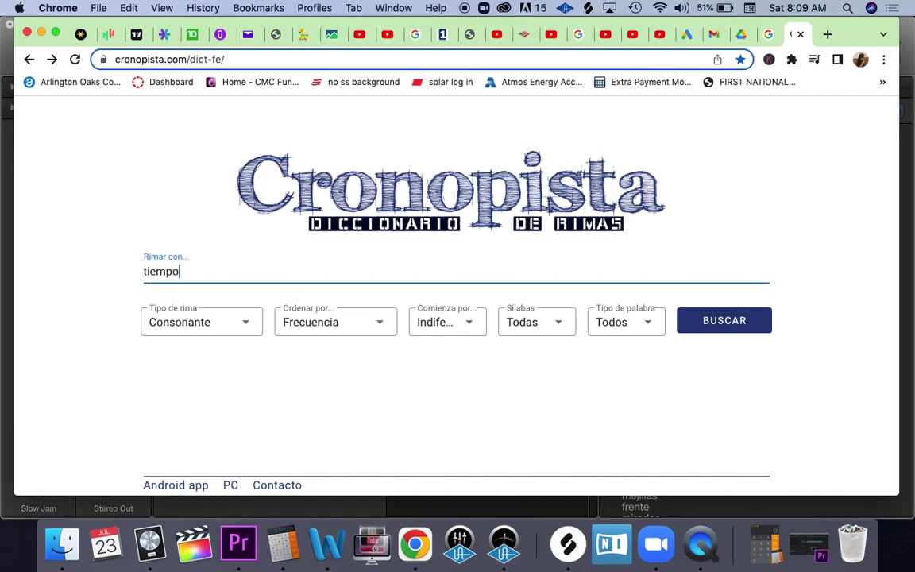
{"action": "key", "text": "Return"}
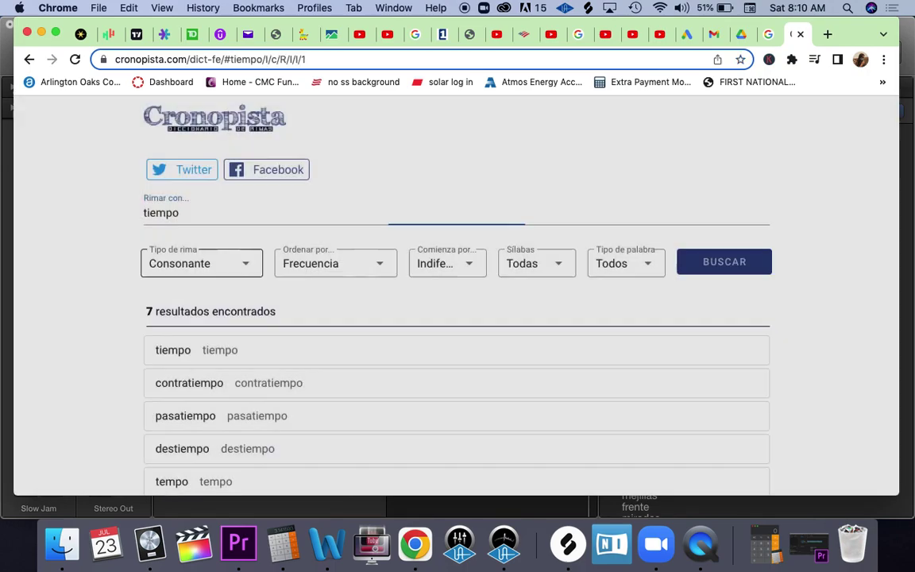
{"action": "scroll", "coordinate": [81, 368], "scroll_direction": "down", "scroll_amount": 4}
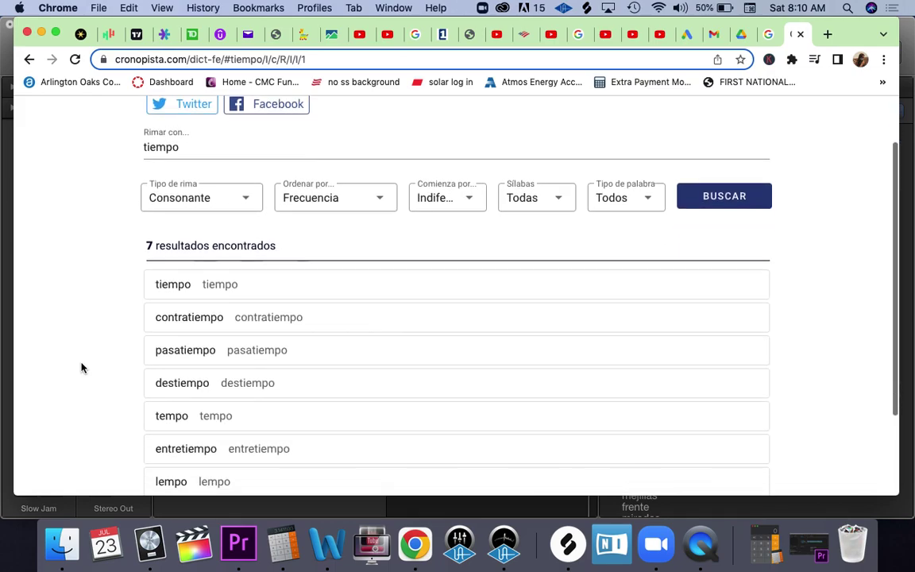
{"action": "scroll", "coordinate": [81, 368], "scroll_direction": "up", "scroll_amount": 4}
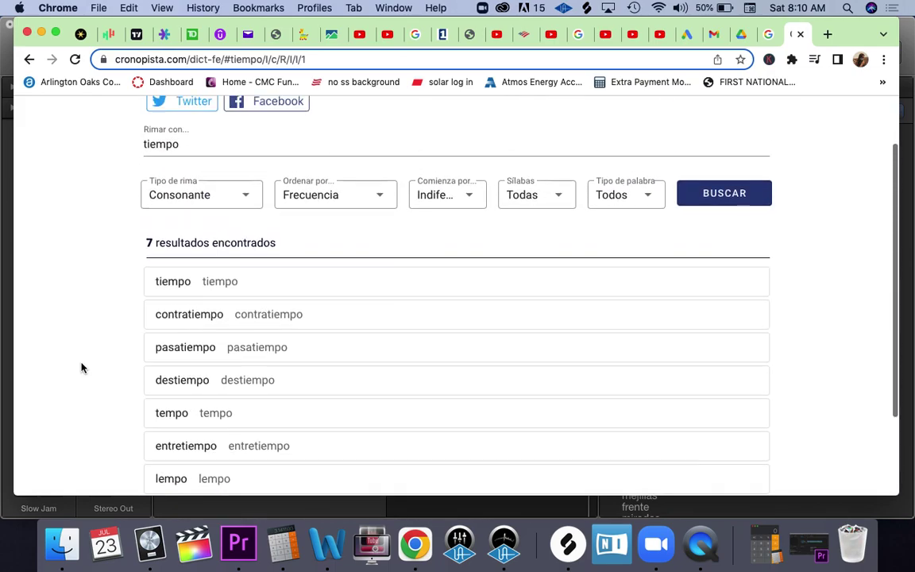
Step: Replace the rhyme search word with "sentimiento", run the search and look through the rhyming words
{"action": "left_click", "coordinate": [190, 212]}
{"action": "left_click_drag", "start_coordinate": [190, 212], "coordinate": [33, 202]}
{"action": "key", "text": "BackSpace"}
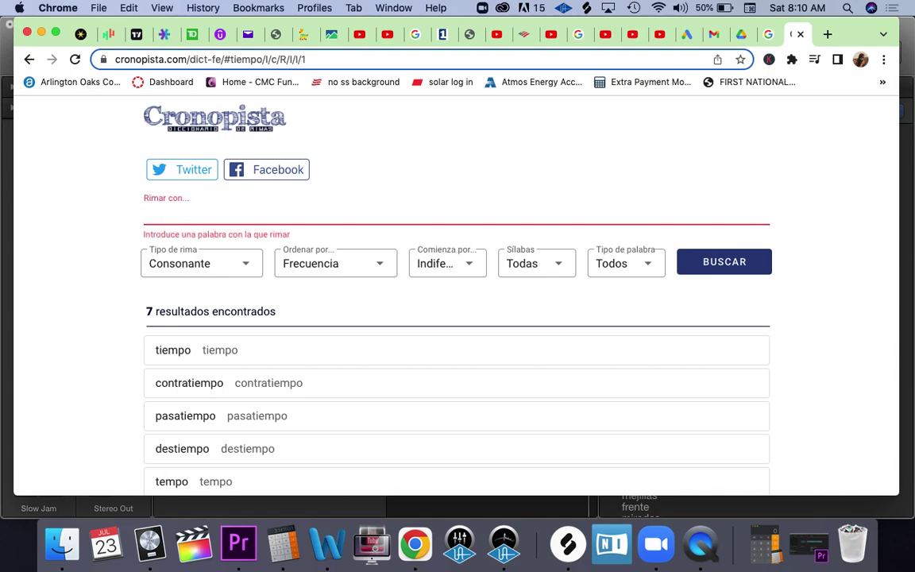
{"action": "left_click", "coordinate": [910, 38]}
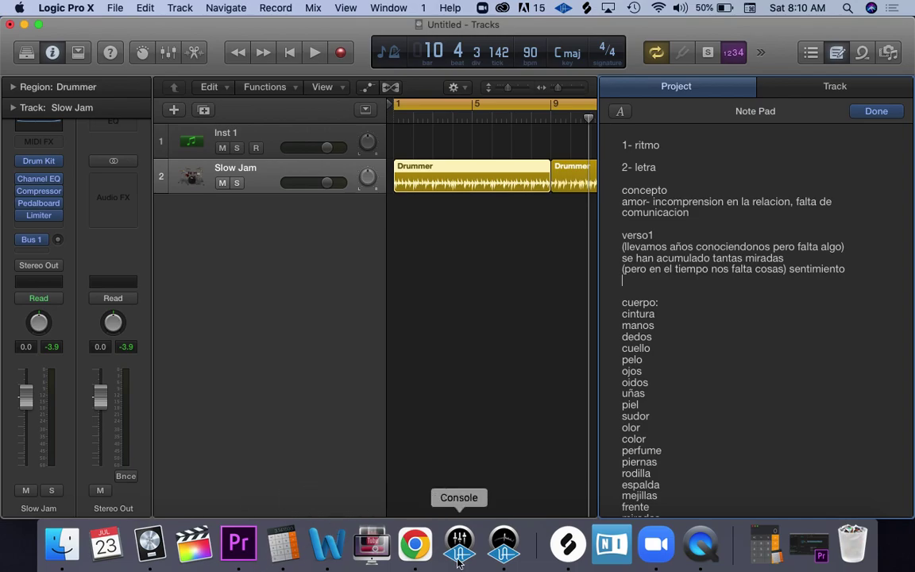
{"action": "left_click", "coordinate": [424, 551]}
{"action": "type", "text": "sentimiento"}
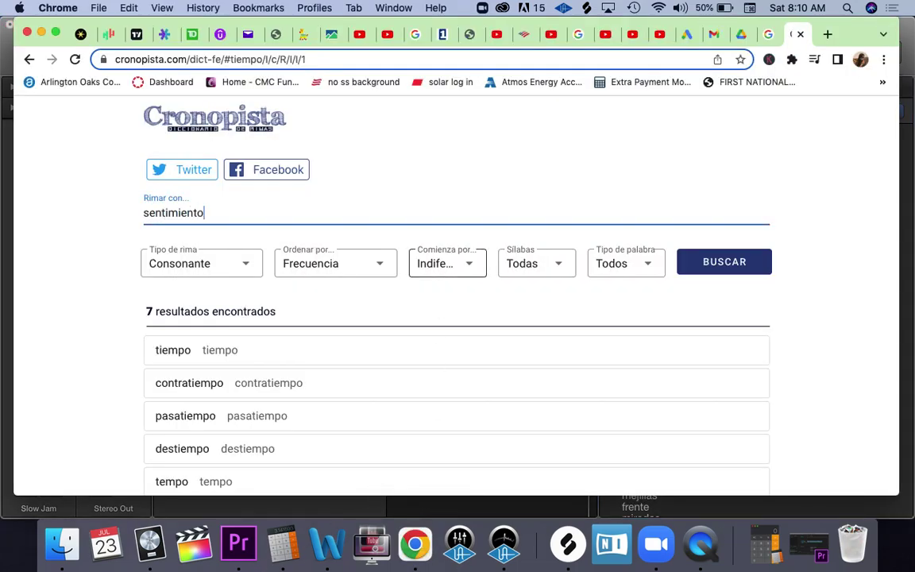
{"action": "left_click", "coordinate": [710, 262]}
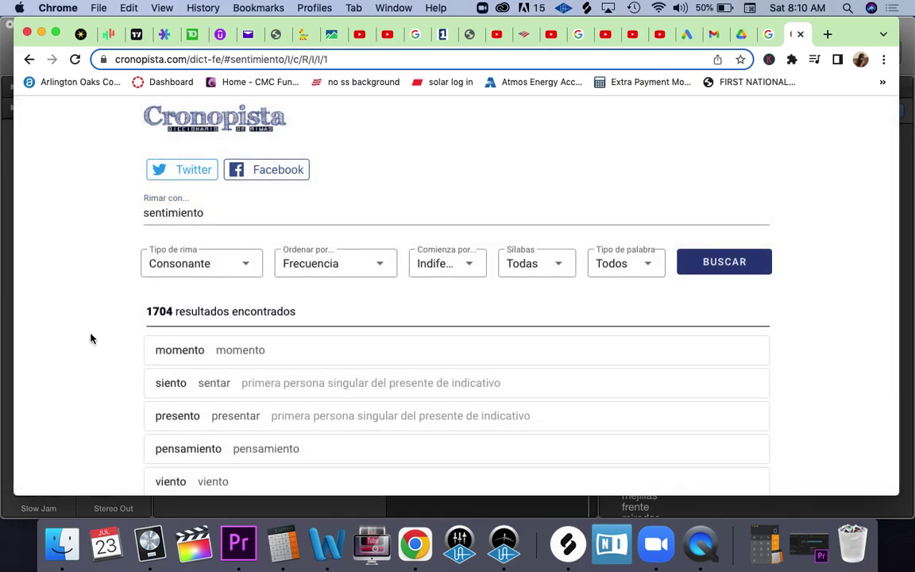
{"action": "scroll", "coordinate": [90, 338], "scroll_direction": "down", "scroll_amount": 5}
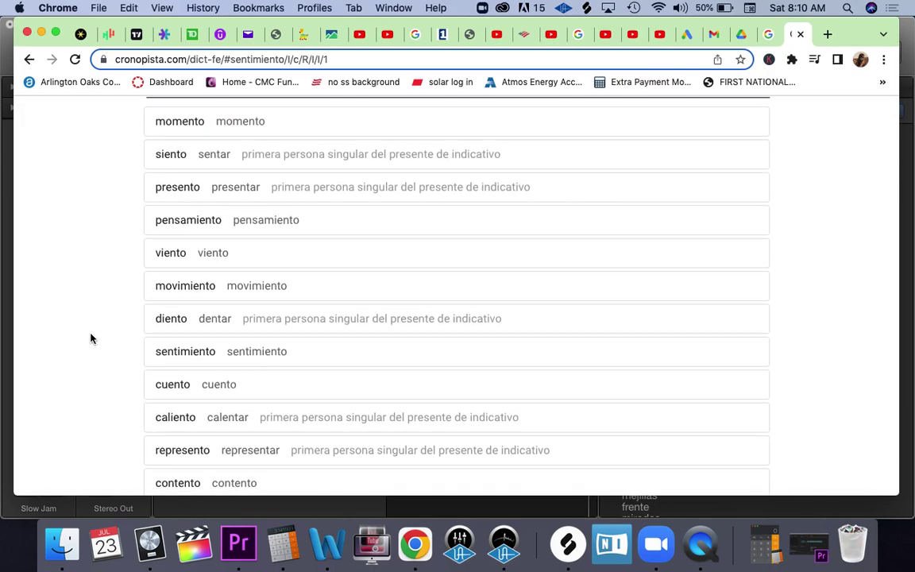
{"action": "scroll", "coordinate": [91, 339], "scroll_direction": "down", "scroll_amount": 3}
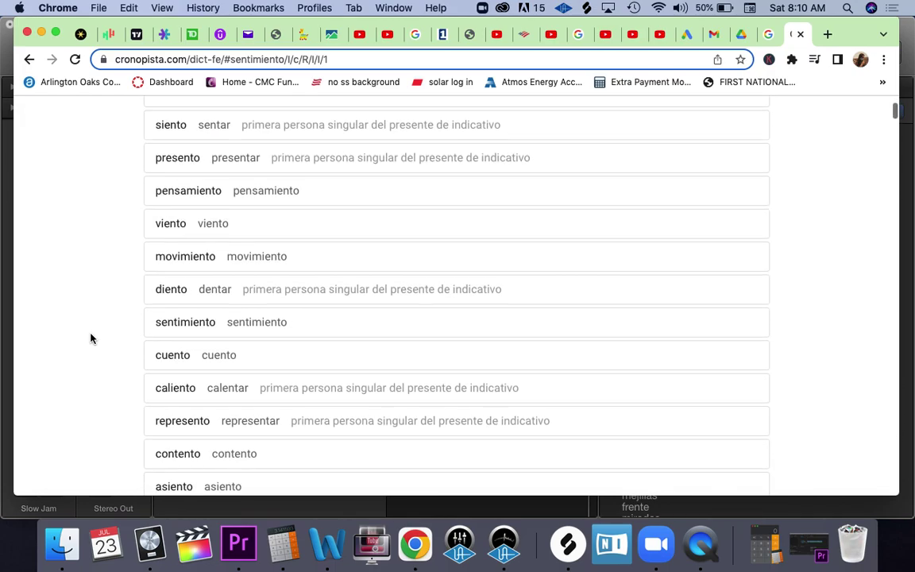
{"action": "scroll", "coordinate": [91, 338], "scroll_direction": "down", "scroll_amount": 3}
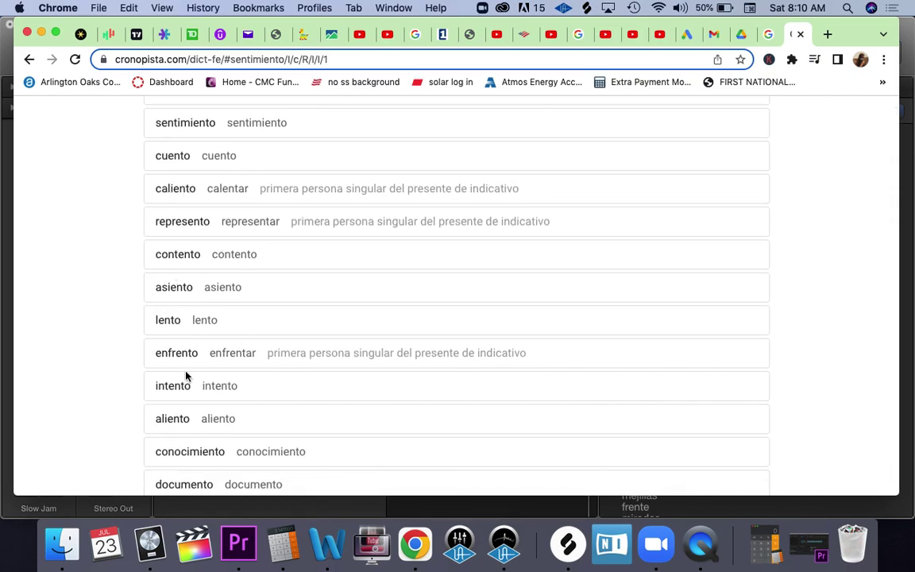
Step: Look further through the consonant rhymes for "sentimiento", from "cuento" past "instrumento", and return to the start of the results
{"action": "scroll", "coordinate": [244, 434], "scroll_direction": "down", "scroll_amount": 4}
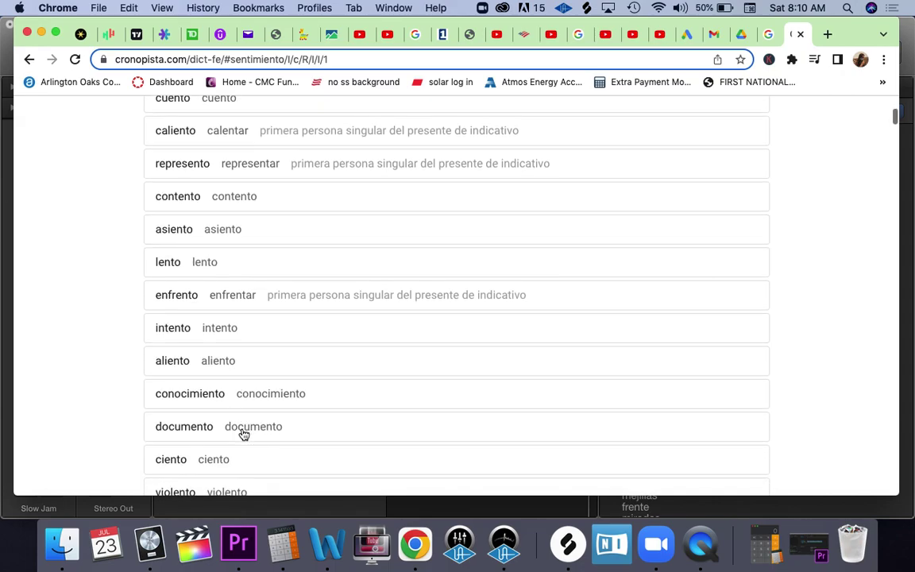
{"action": "scroll", "coordinate": [244, 434], "scroll_direction": "down", "scroll_amount": 3}
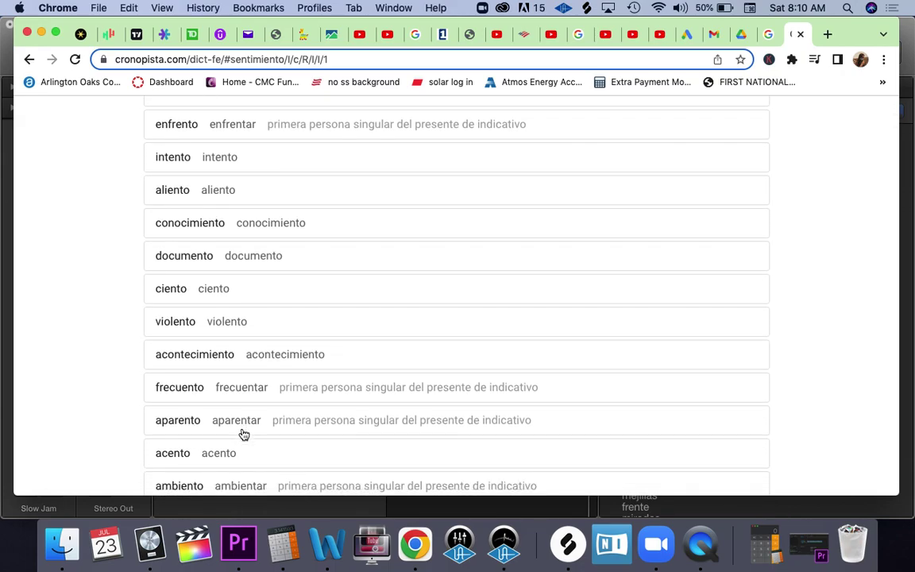
{"action": "scroll", "coordinate": [244, 435], "scroll_direction": "down", "scroll_amount": 7}
{"action": "scroll", "coordinate": [244, 434], "scroll_direction": "down", "scroll_amount": 6}
{"action": "scroll", "coordinate": [244, 435], "scroll_direction": "up", "scroll_amount": 6}
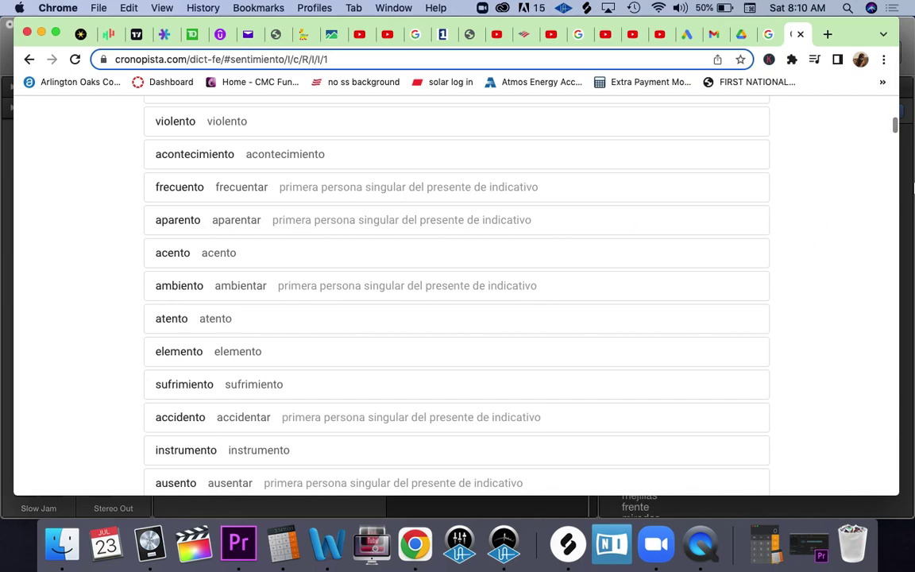
{"action": "scroll", "coordinate": [883, 137], "scroll_direction": "up", "scroll_amount": 2}
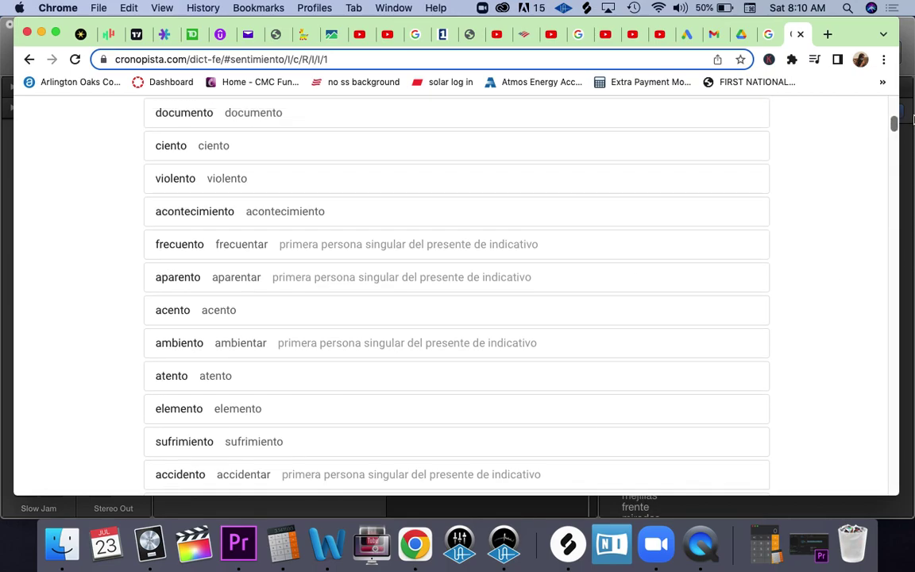
{"action": "left_click_drag", "start_coordinate": [894, 124], "coordinate": [736, 77]}
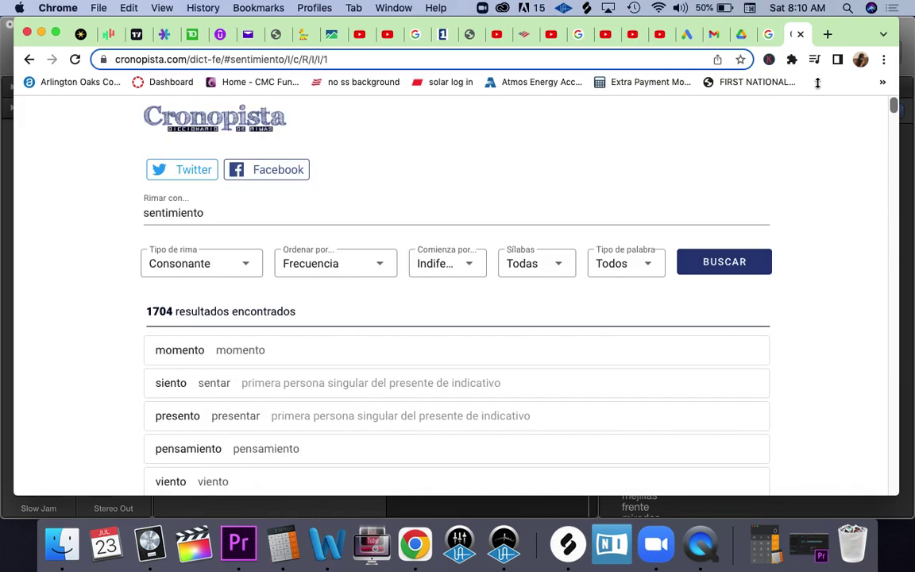
Step: Search Google in a new tab for "otra forma de decir tiempo"
{"action": "left_click", "coordinate": [828, 35]}
{"action": "left_click", "coordinate": [419, 329]}
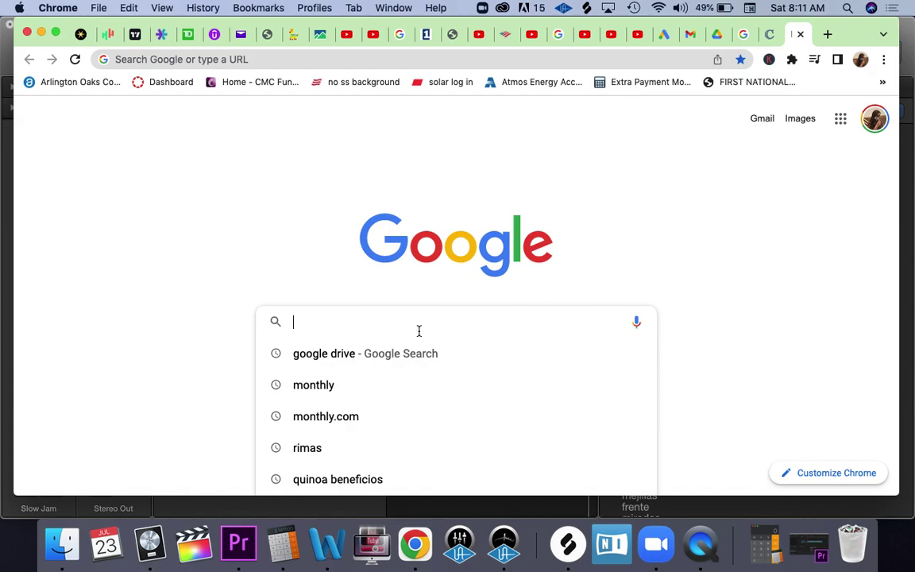
{"action": "type", "text": "o"}
{"action": "type", "text": "fo"}
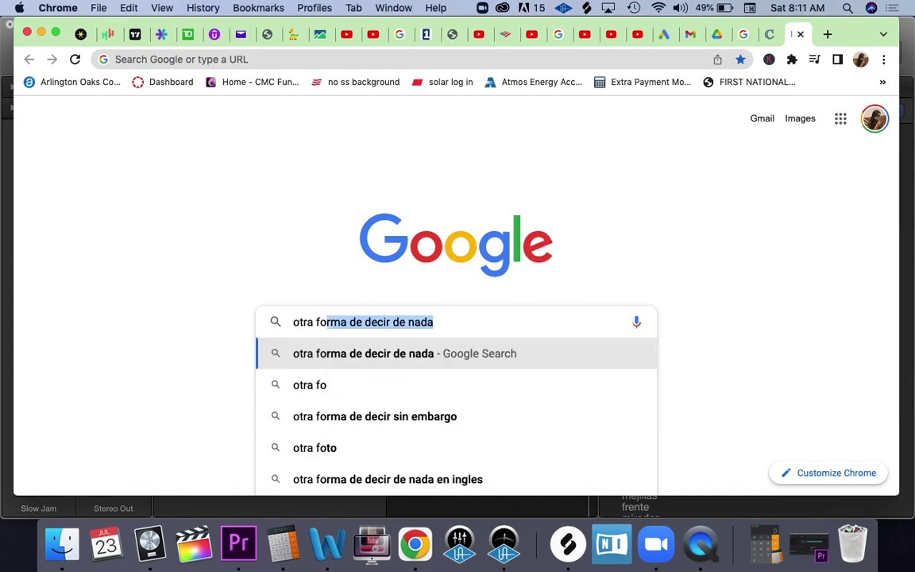
{"action": "type", "text": "rma de decir tiempo"}
{"action": "key", "text": "Return"}
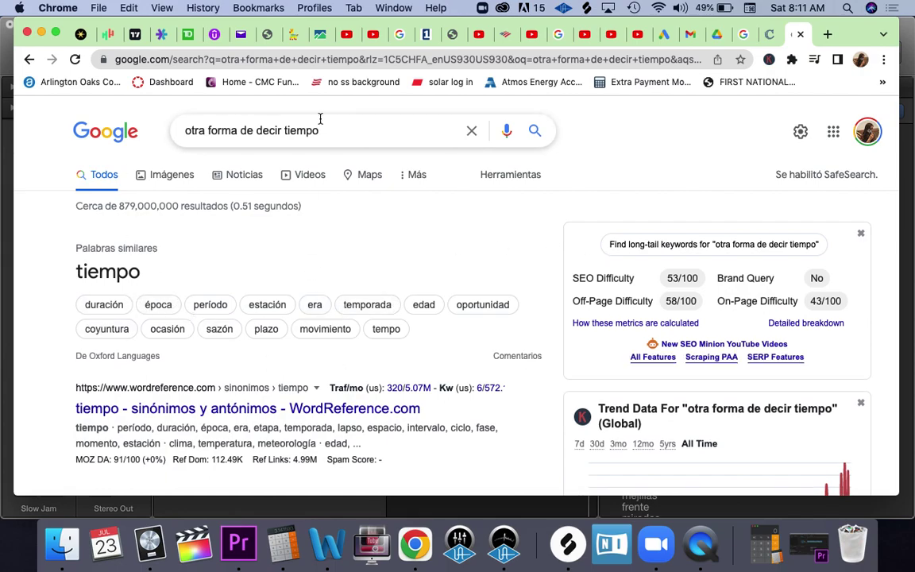
Step: Compare the verso1 lines in Logic Pro X with the Cronopista rhymes for "sentimiento" in Chrome, ending back in the project notes
{"action": "left_click", "coordinate": [912, 38]}
{"action": "left_click", "coordinate": [668, 283]}
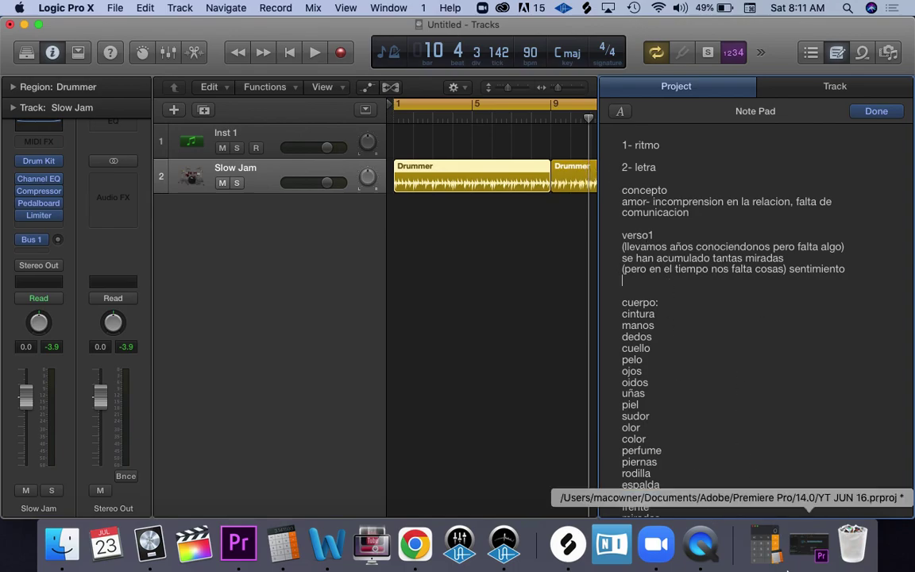
{"action": "left_click", "coordinate": [415, 544]}
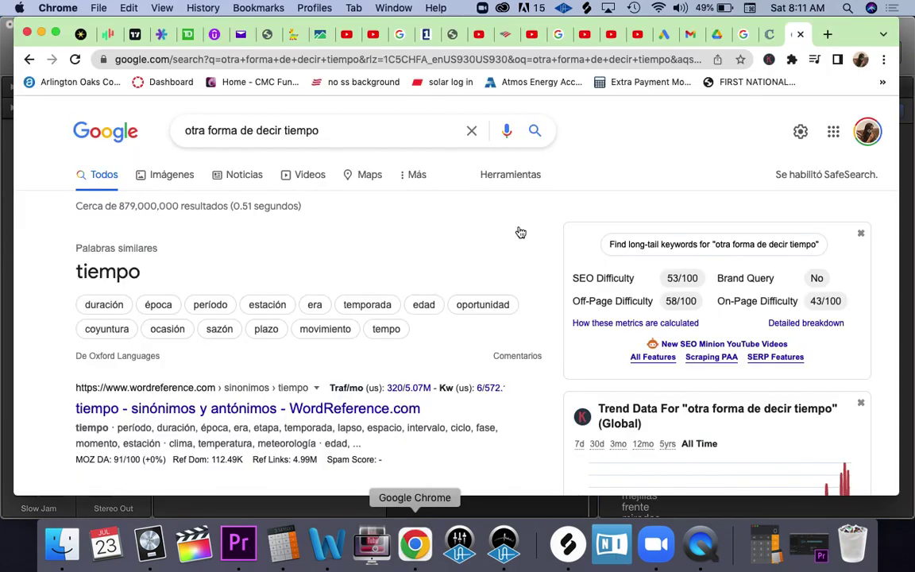
{"action": "left_click", "coordinate": [767, 34]}
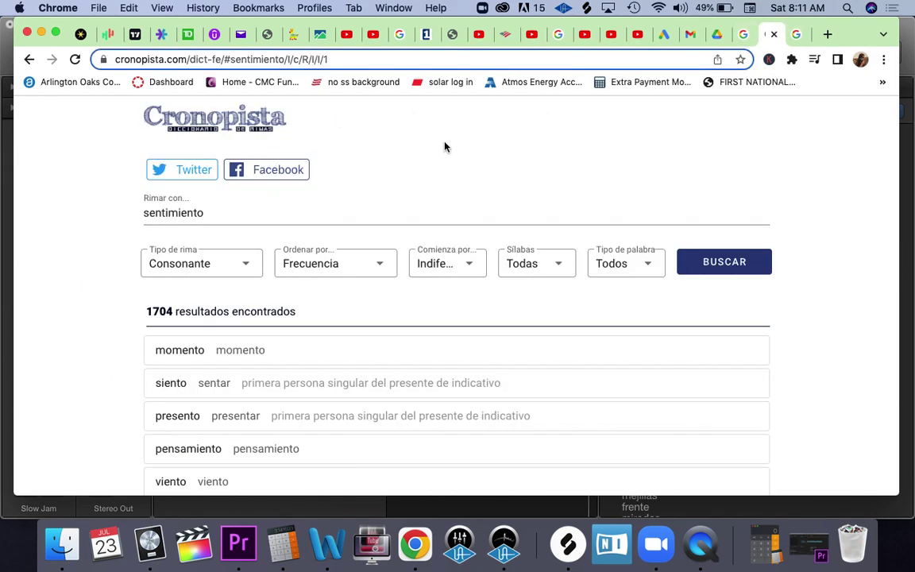
{"action": "left_click", "coordinate": [372, 504]}
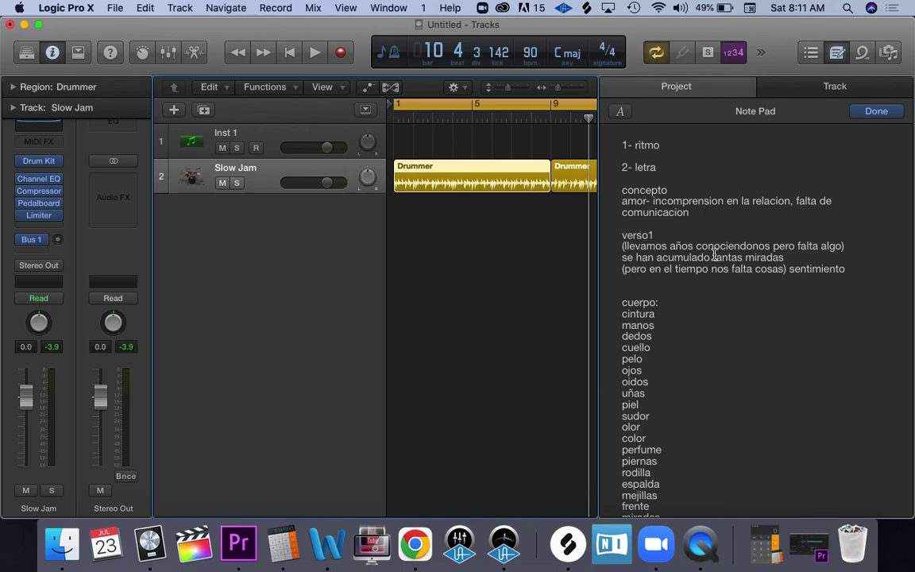
{"action": "left_click", "coordinate": [707, 321]}
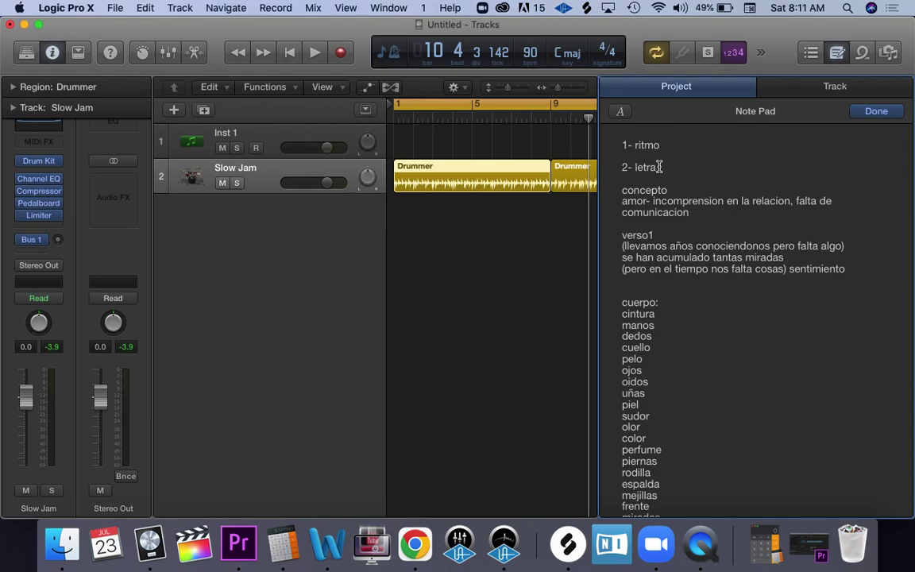
{"action": "left_click", "coordinate": [689, 462]}
Step: Add the item "3- fraseo (melodia)" below "2- letra" in the project notes, separated by a blank line
{"action": "left_click", "coordinate": [665, 169]}
{"action": "key", "text": "Return"}
{"action": "key", "text": "Return"}
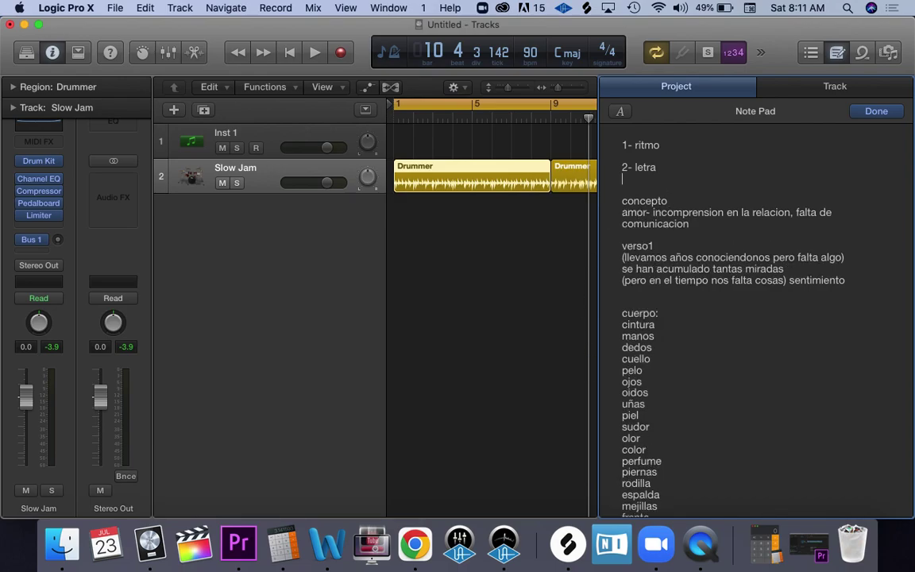
{"action": "type", "text": "3-"}
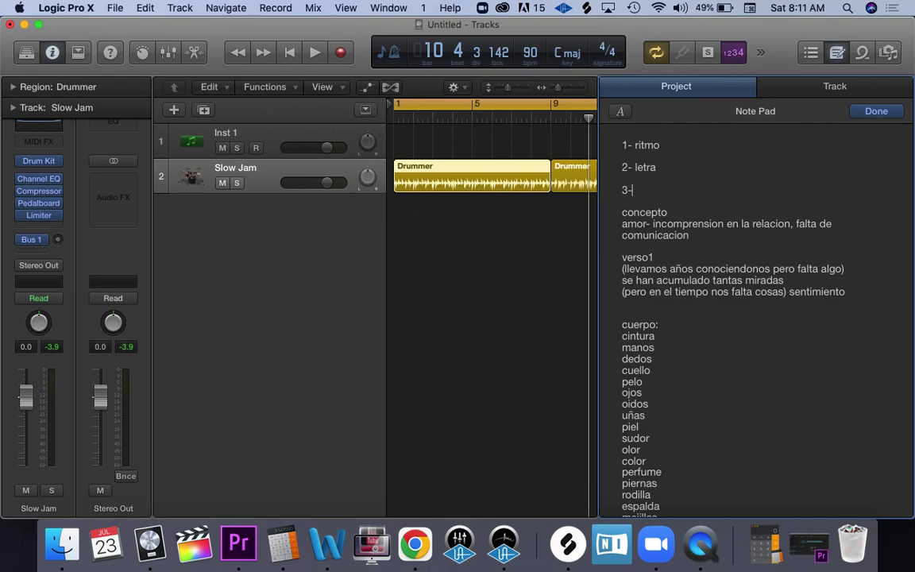
{"action": "type", "text": " fraseo"}
{"action": "left_click", "coordinate": [677, 181]}
{"action": "type", "text": "(melo"}
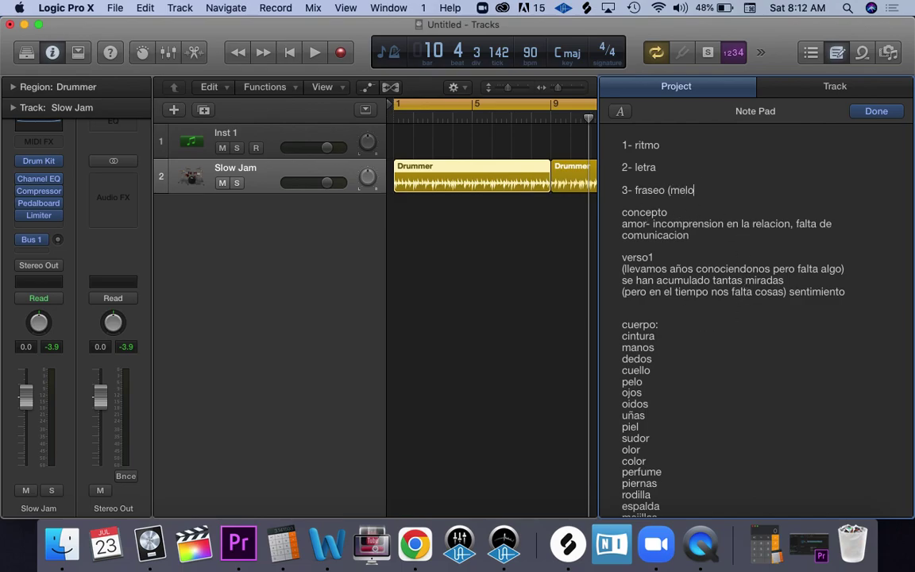
{"action": "type", "text": "dia)"}
Step: Append "-11 silabas A" to the verse line "se han acumulado tantas miradas" and insert two blank lines below it
{"action": "left_click", "coordinate": [788, 282]}
{"action": "type", "text": "-"}
{"action": "type", "text": "11 silabas"}
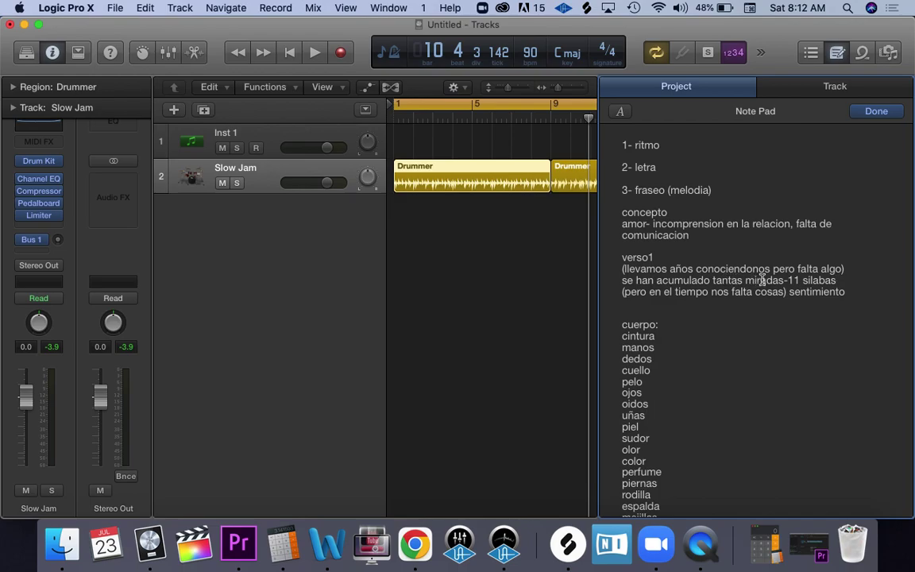
{"action": "key", "text": "Return"}
{"action": "key", "text": "Return"}
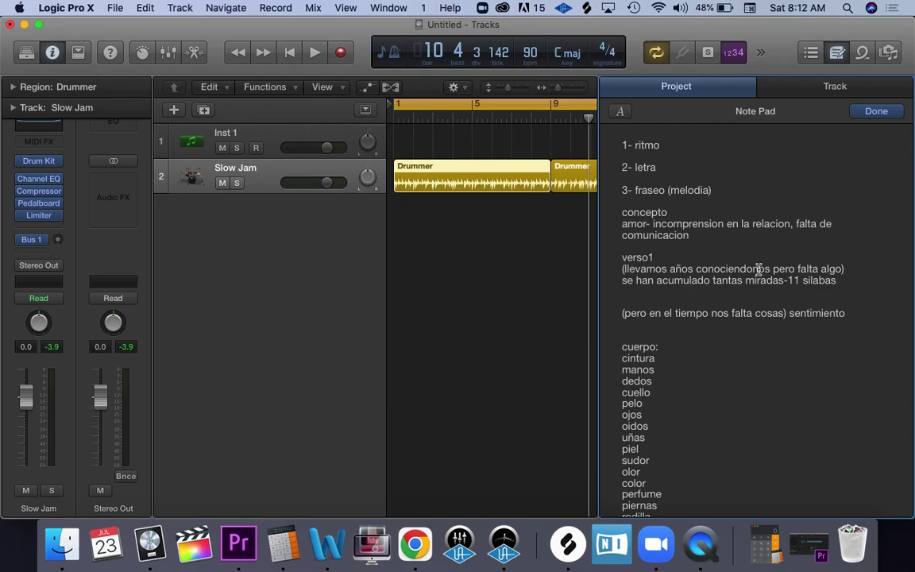
{"action": "left_click", "coordinate": [857, 285]}
{"action": "type", "text": "A"}
Step: Place the text cursor at the end of the "3- fraseo (melodia)" line
{"action": "left_click", "coordinate": [719, 191]}
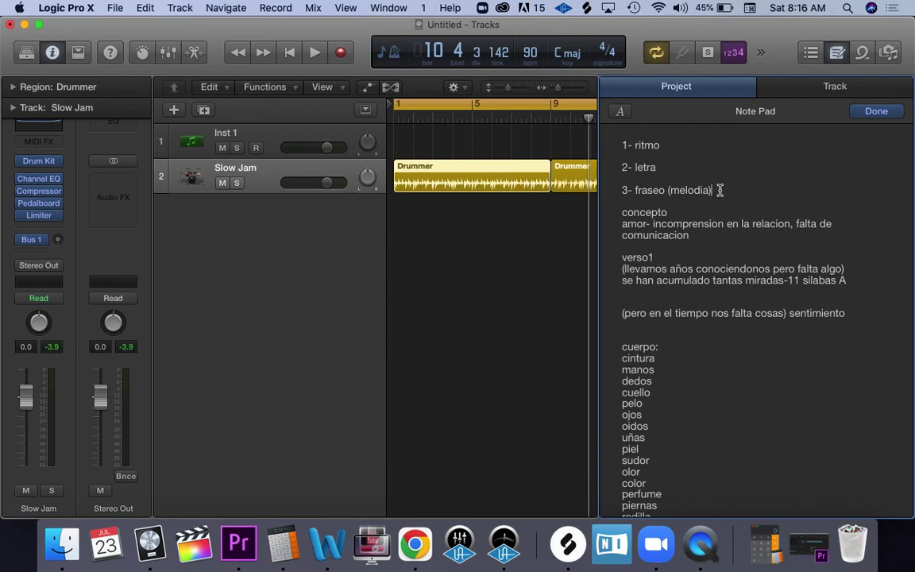